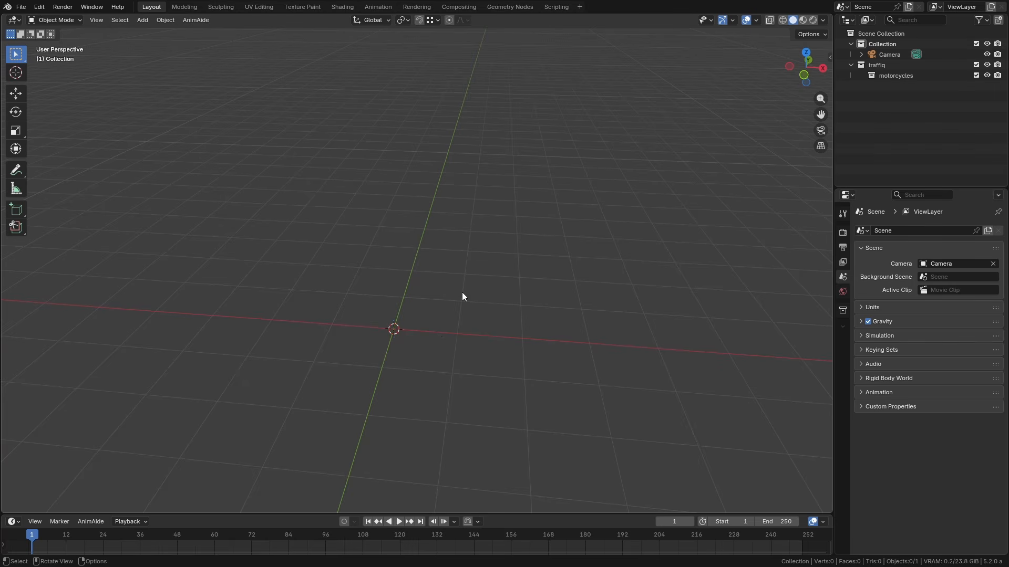
# Add a cube and, in front view, cut a centred vertical edge loop through its mesh
pyautogui.hotkey('shift', 'a')
pyautogui.moveTo(462, 292)
pyautogui.click(511, 299)
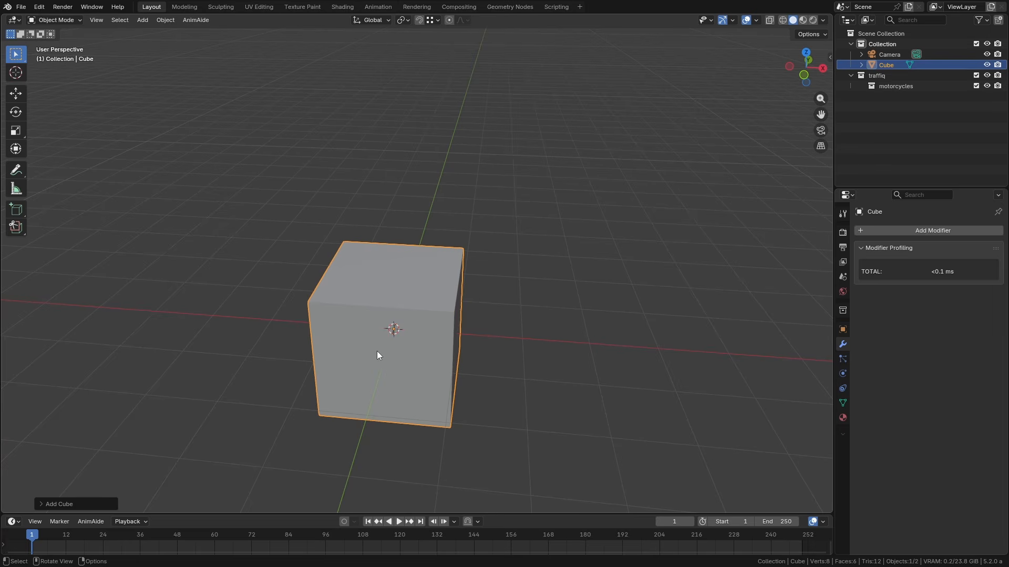
pyautogui.scroll(2, 406, 370)
pyautogui.press('KP_1')
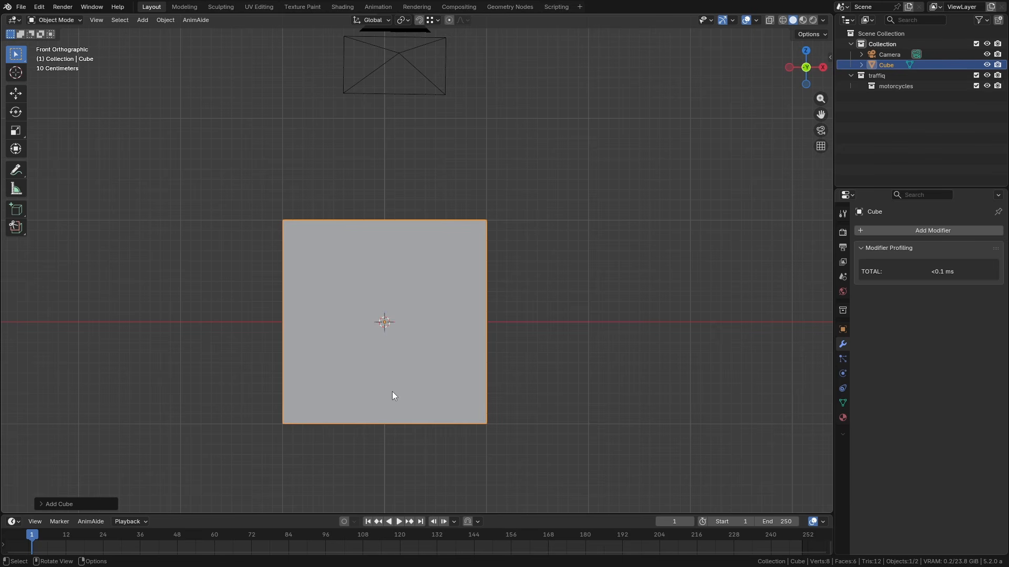
pyautogui.press('Tab')
pyautogui.hotkey('ctrl', 'r')
pyautogui.click(391, 428)
pyautogui.rightClick(391, 428)
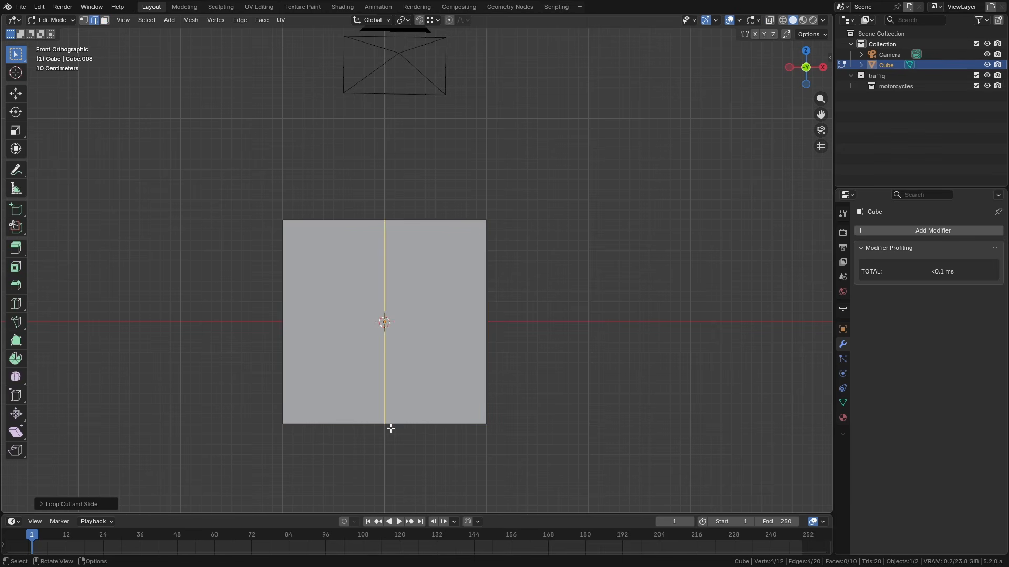
# In wireframe shading, delete the vertices on the cube's negative X side so only half remains
pyautogui.press('1')
pyautogui.press('z')
pyautogui.click(307, 428)
pyautogui.moveTo(238, 127); pyautogui.dragTo(311, 424)
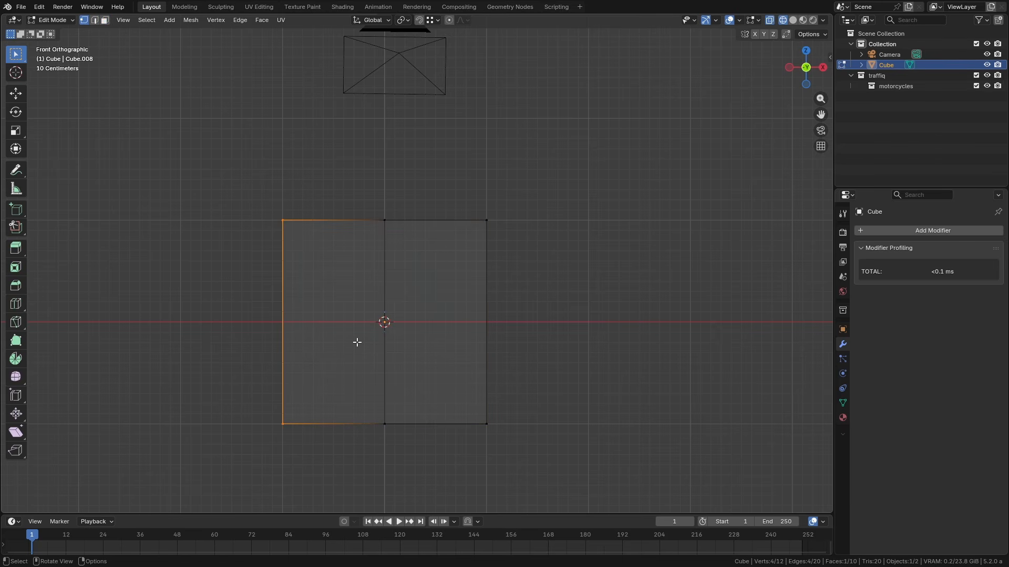
pyautogui.press('x')
pyautogui.click(357, 344)
# Leave mesh editing and add a Mirror modifier to the half cube
pyautogui.press('Tab')
pyautogui.click(904, 230)
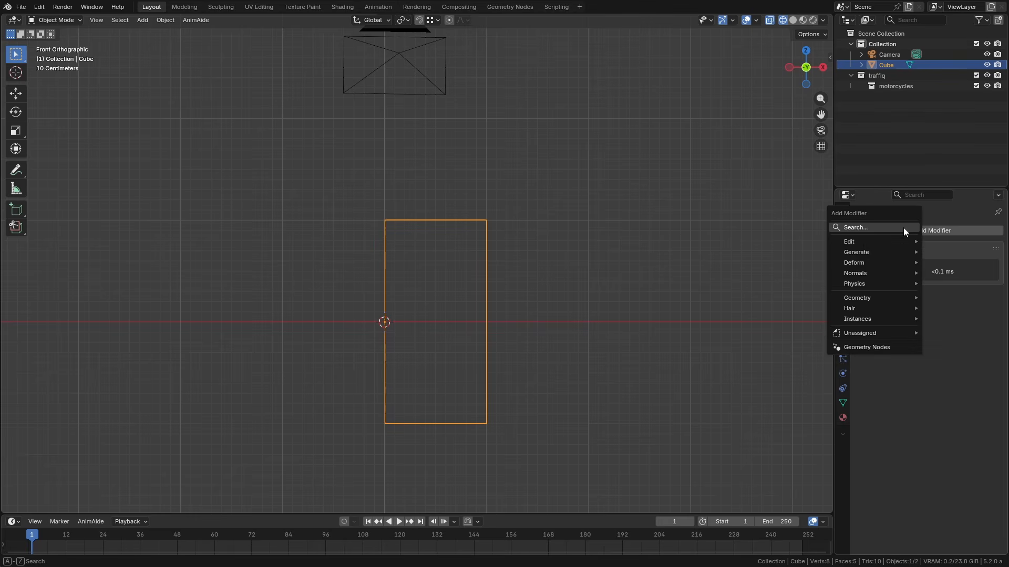
pyautogui.write('mi')
pyautogui.press('Return')
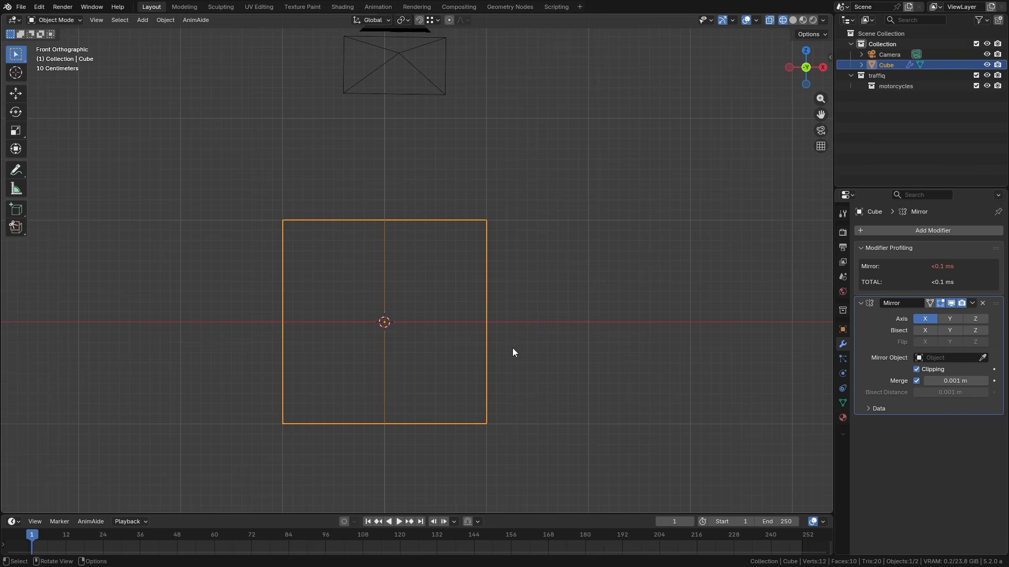
# Delete the cube, add a new one, and auto-mirror it across the X axis
pyautogui.press('Delete')
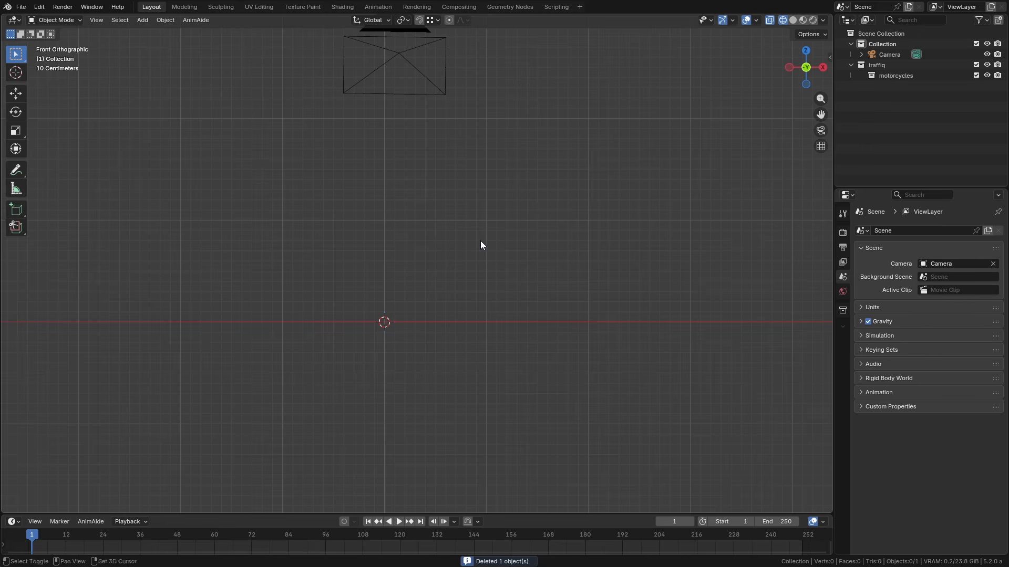
pyautogui.hotkey('shift', 'a')
pyautogui.moveTo(481, 241)
pyautogui.click(534, 248)
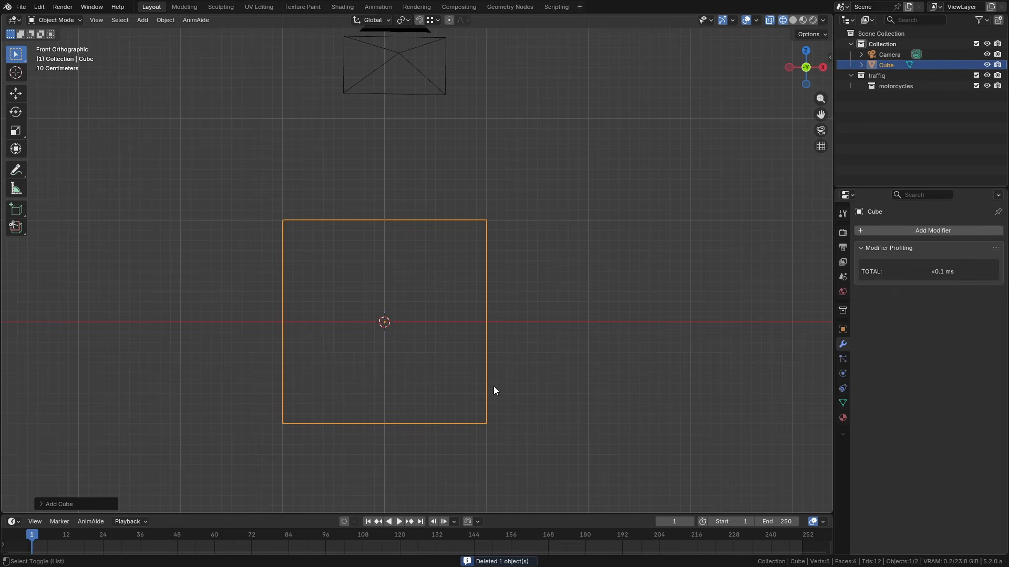
pyautogui.hotkey('ctrl', 'alt', 'shift', 'x')
pyautogui.moveTo(493, 390); pyautogui.dragTo(274, 336, button='middle')
pyautogui.moveTo(411, 355); pyautogui.dragTo(464, 440, button='middle')
# Scale the mirrored cube's whole mesh along Z to flatten it into a thin slab
pyautogui.press('Tab')
pyautogui.press('a')
pyautogui.press('a')
pyautogui.press('s')
pyautogui.press('z')
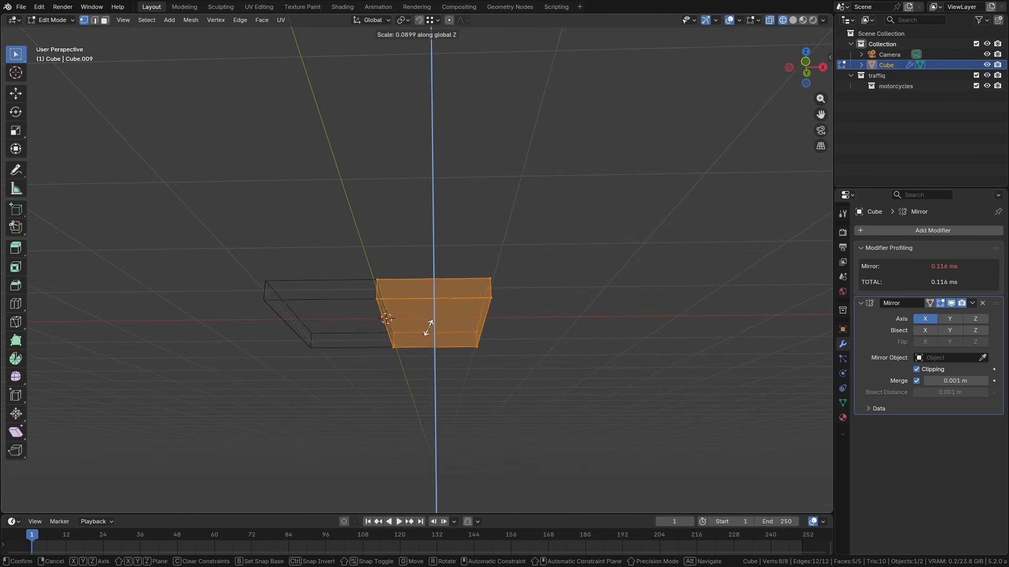
pyautogui.click(424, 321)
# Scale the slab along X to a little more than twice its width
pyautogui.press('s')
pyautogui.press('x')
pyautogui.rightClick(515, 329)
pyautogui.press('s')
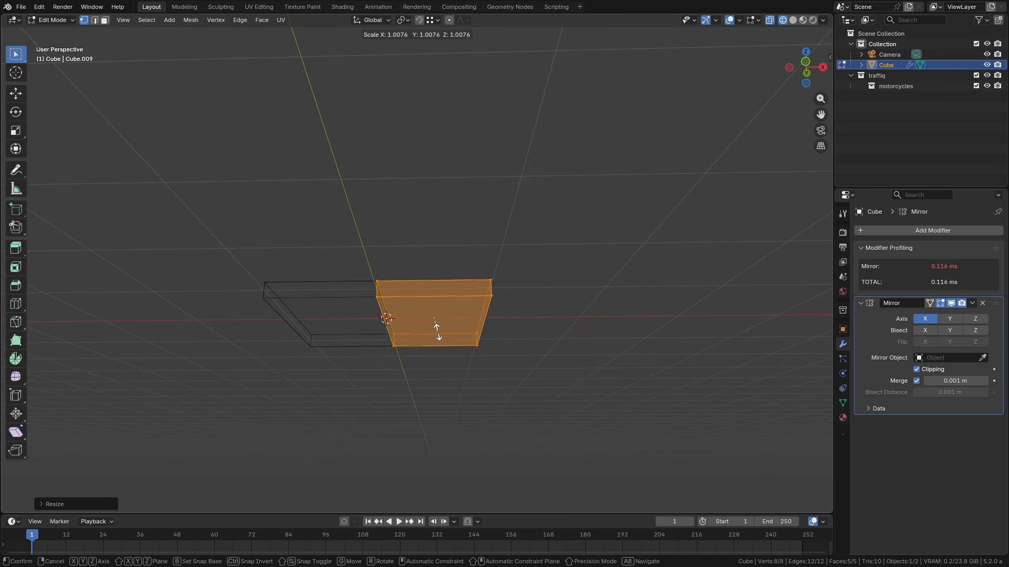
pyautogui.press('y')
pyautogui.rightClick(485, 334)
pyautogui.press('s')
pyautogui.press('x')
pyautogui.click(556, 332)
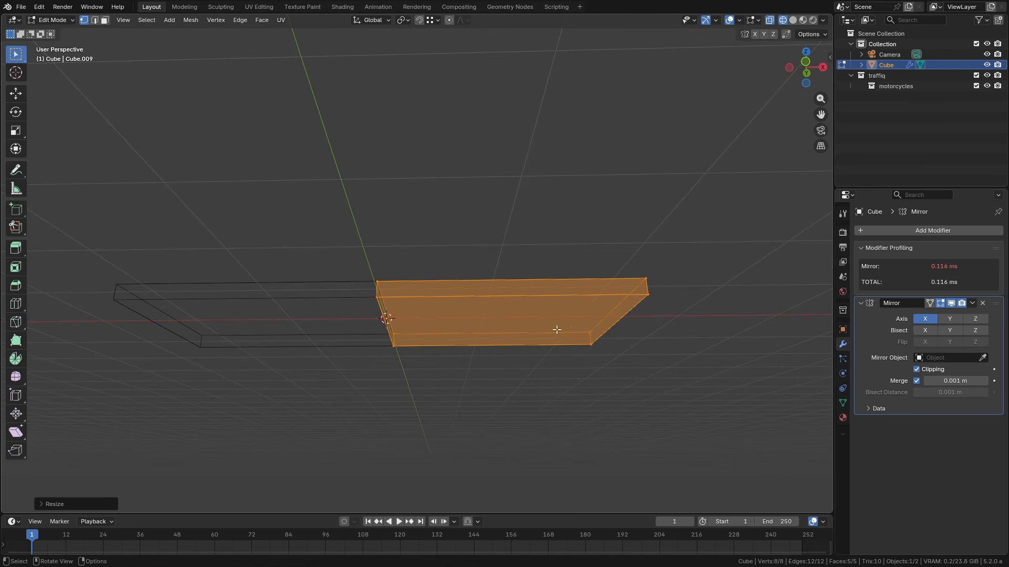
# Cut an edge loop across the slab and slide it close to the outer end
pyautogui.hotkey('ctrl', 'r')
pyautogui.click(541, 293)
pyautogui.click(627, 301)
# Extrude the slab's outer underside face downward to form the mirrored table legs, and show the object in solid shading
pyautogui.press('3')
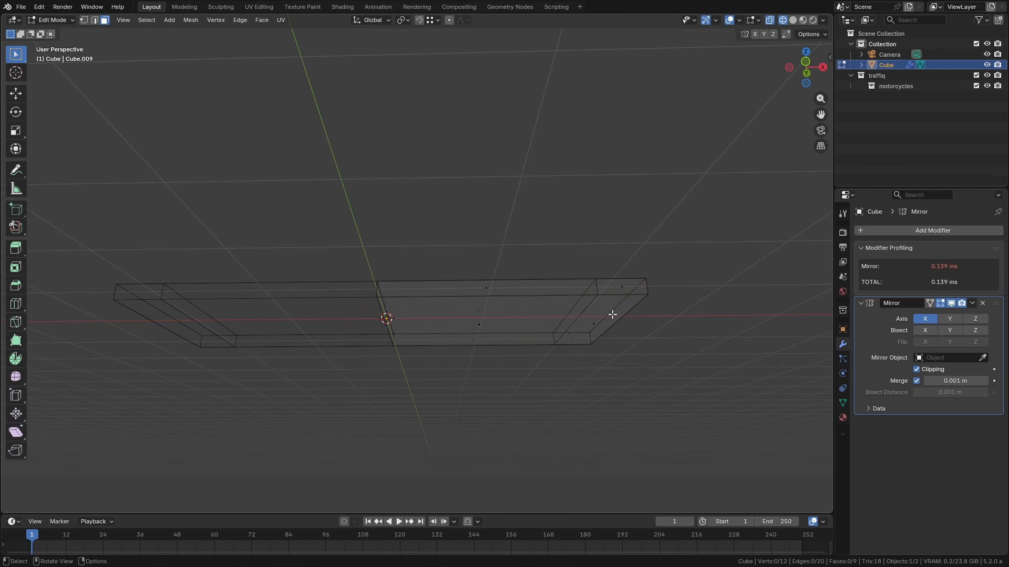
pyautogui.click(605, 315)
pyautogui.press('e')
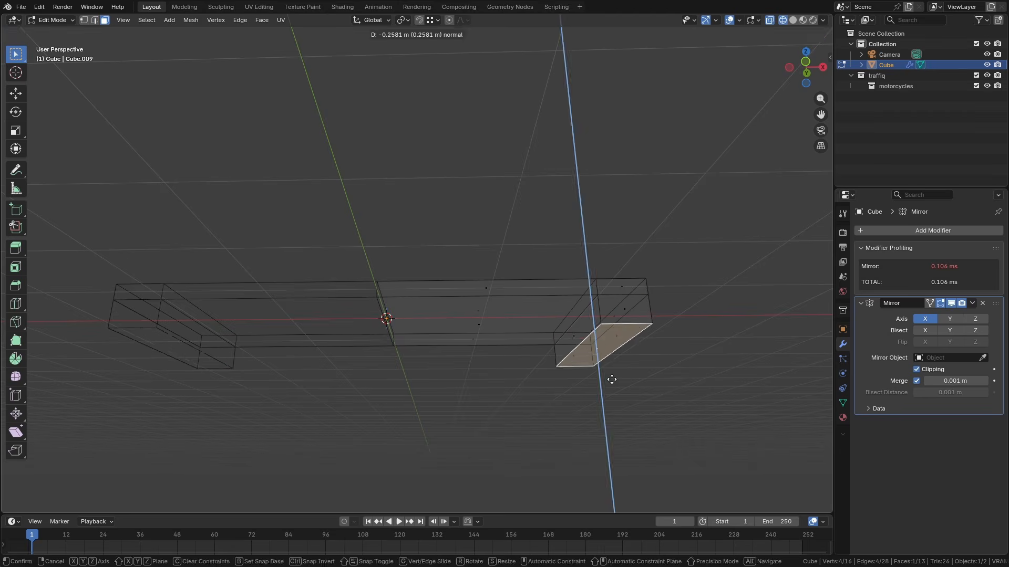
pyautogui.click(610, 457)
pyautogui.hotkey('shift', 'z')
pyautogui.moveTo(601, 457); pyautogui.dragTo(630, 448, button='middle')
pyautogui.press('Tab')
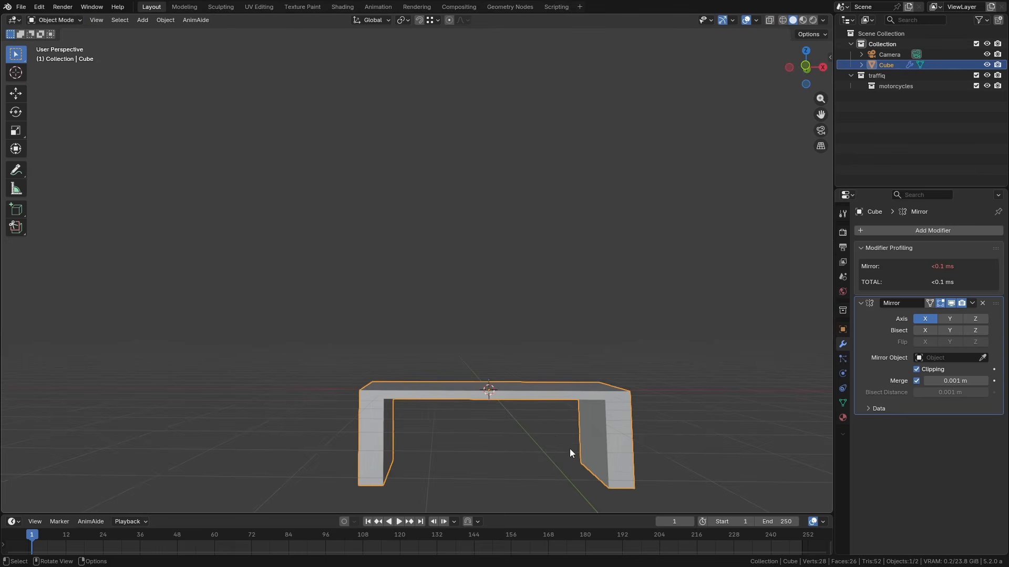
pyautogui.moveTo(570, 455); pyautogui.dragTo(547, 446, button='middle')
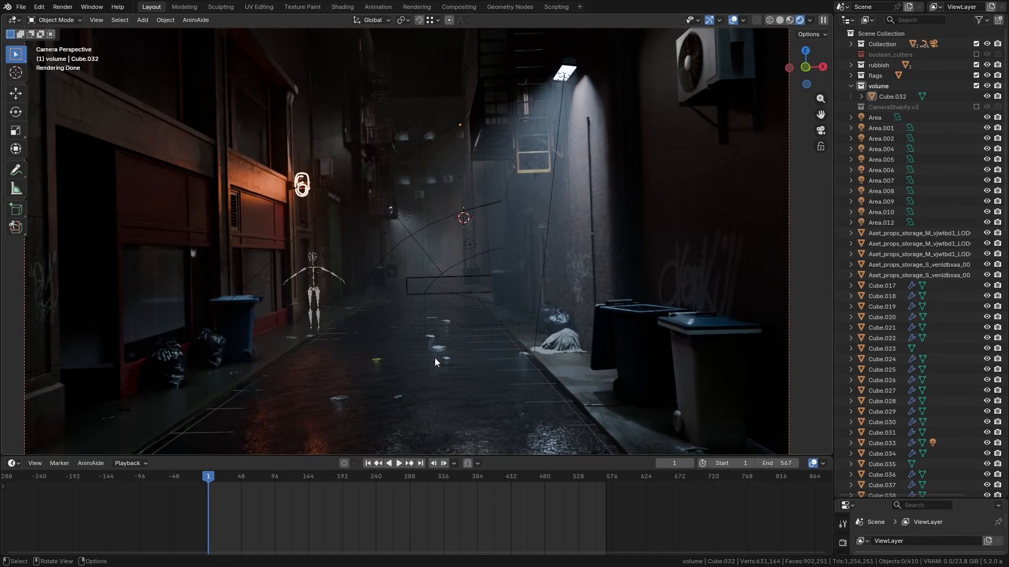
# Examine the alley scene through the camera and look over its full list of objects and collections
pyautogui.scroll(1, 435, 359)
pyautogui.scroll(-2, 953, 214)
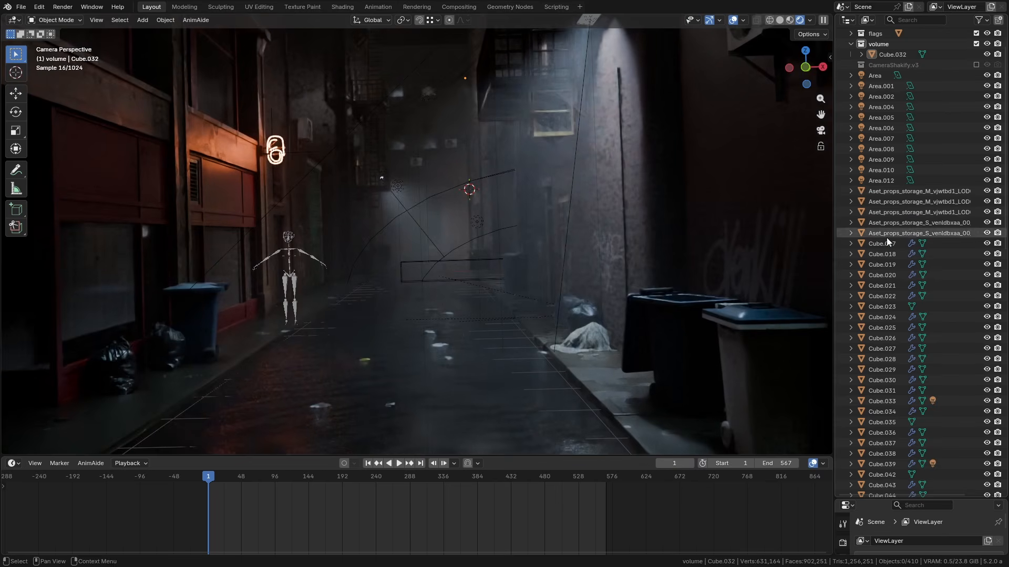
pyautogui.scroll(-1, 560, 278)
pyautogui.scroll(-1, 548, 282)
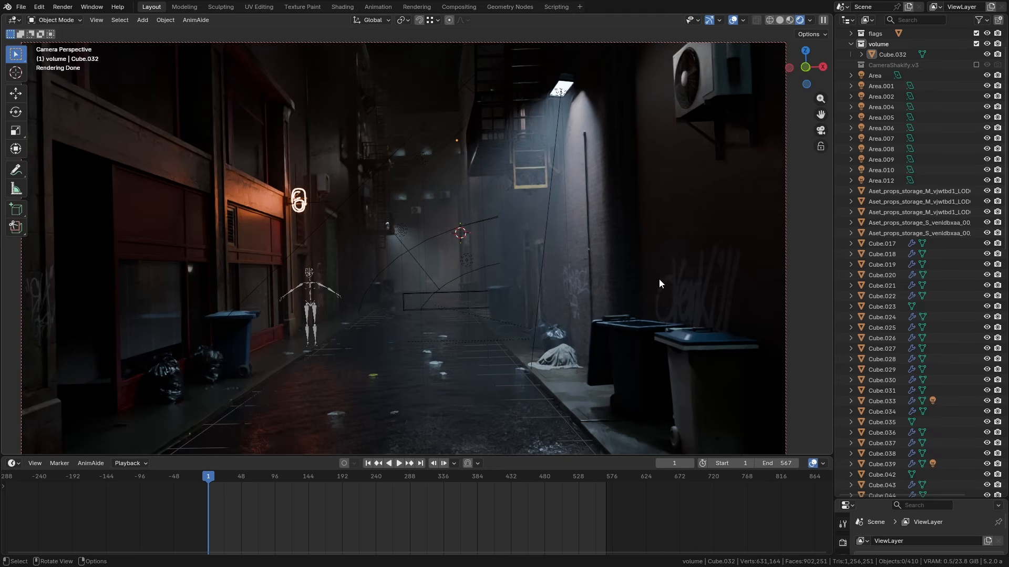
pyautogui.scroll(-17, 887, 210)
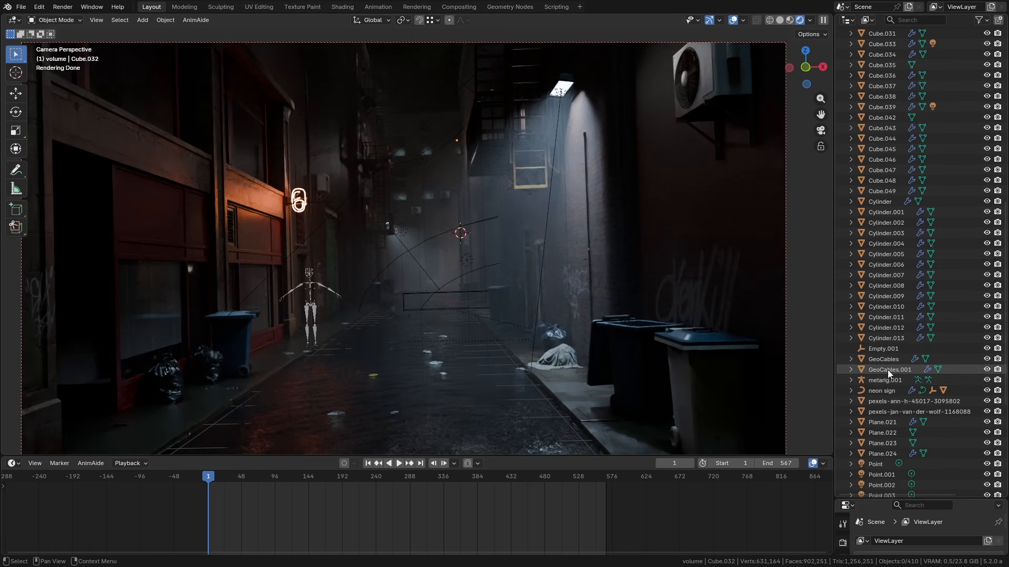
pyautogui.scroll(19, 887, 335)
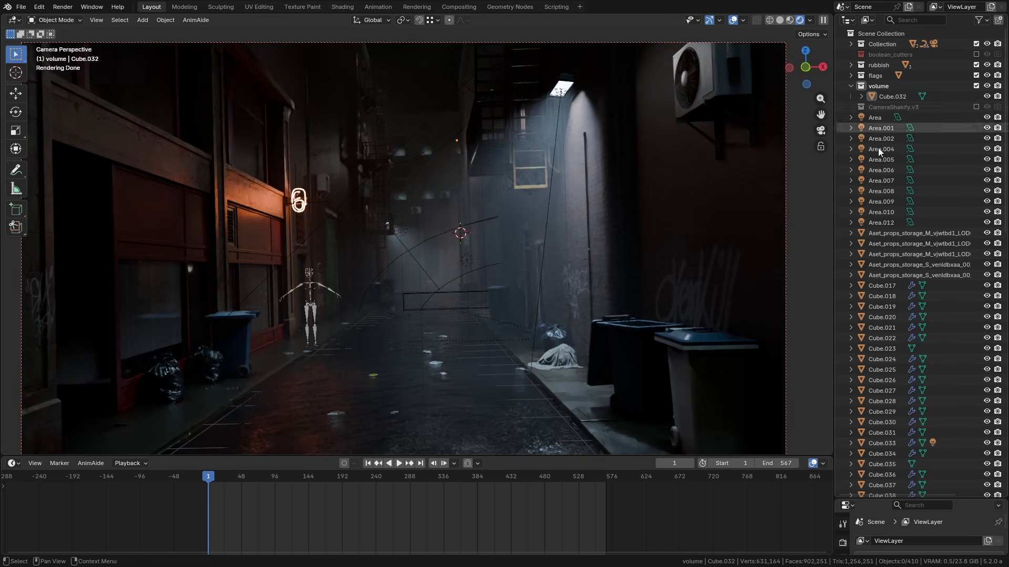
# Show the Grouper tools beside the viewport, preview frame 117, and set the current frame to about 33
pyautogui.moveTo(232, 477); pyautogui.dragTo(289, 475)
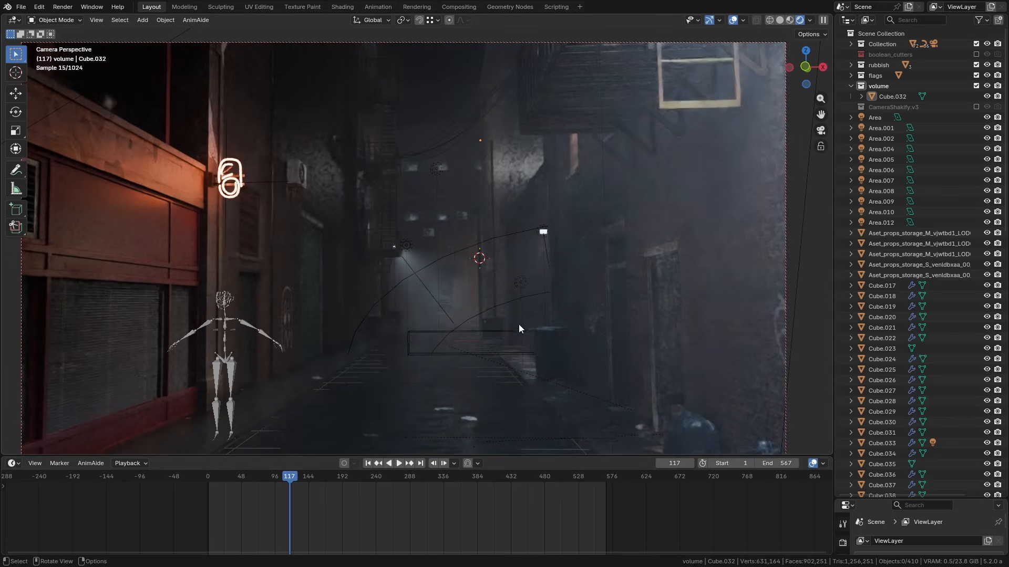
pyautogui.press('n')
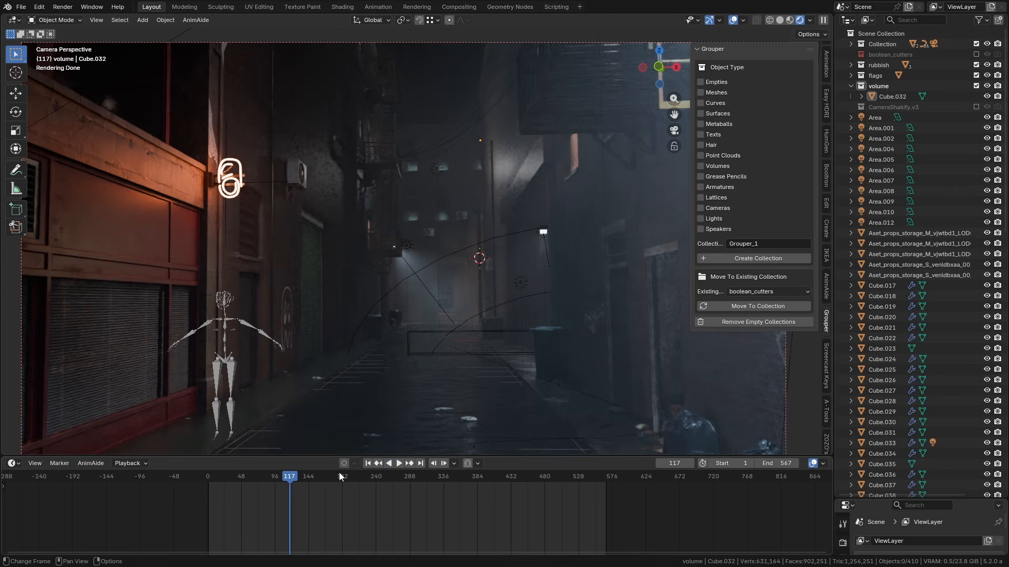
pyautogui.moveTo(287, 476); pyautogui.dragTo(230, 474)
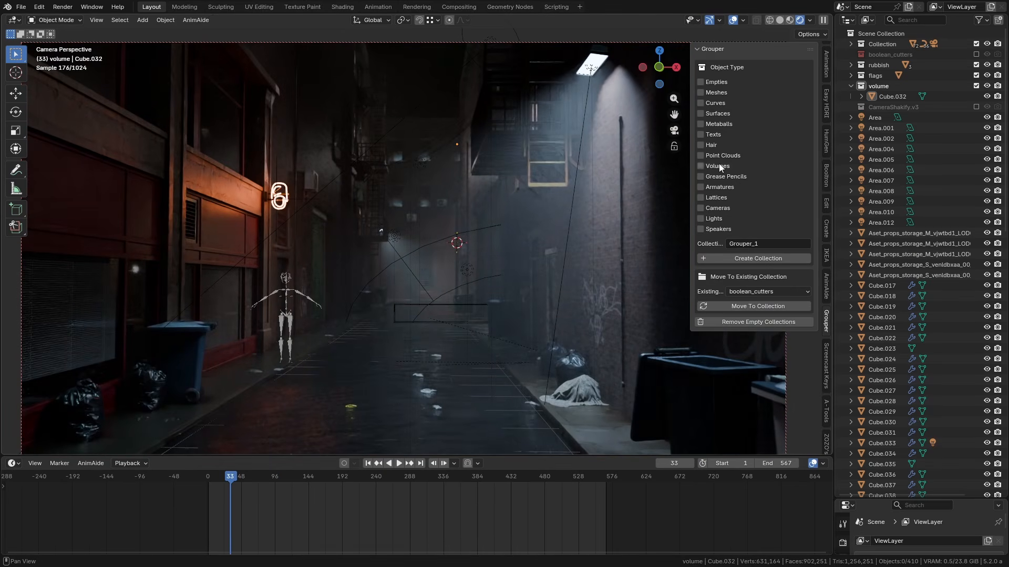
# Use Grouper to gather all light objects into a new collection named lights, and toggle that collection off and on
pyautogui.click(701, 218)
pyautogui.click(768, 244)
pyautogui.press('BackSpace')
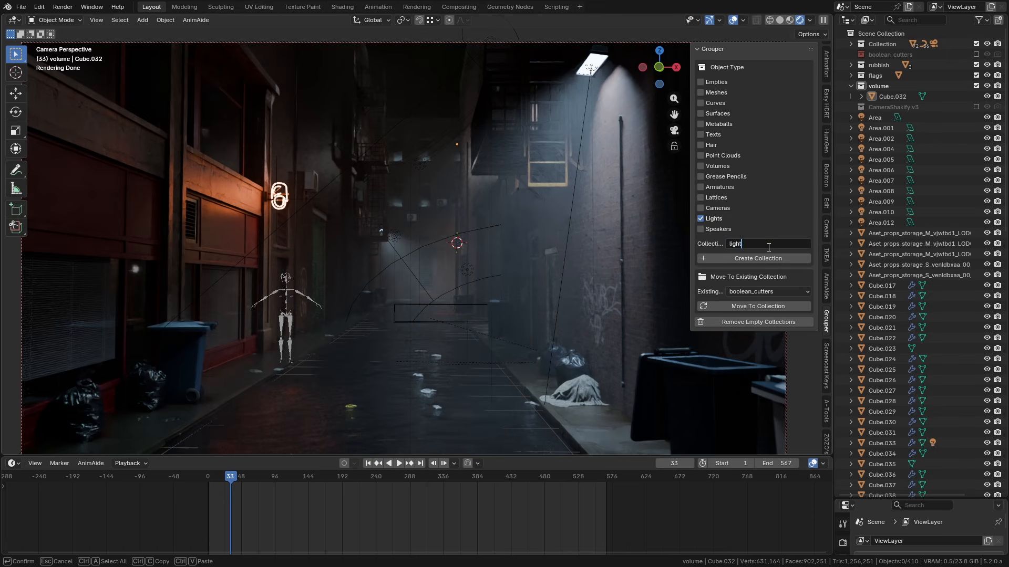
pyautogui.write('lights')
pyautogui.press('Return')
pyautogui.click(733, 256)
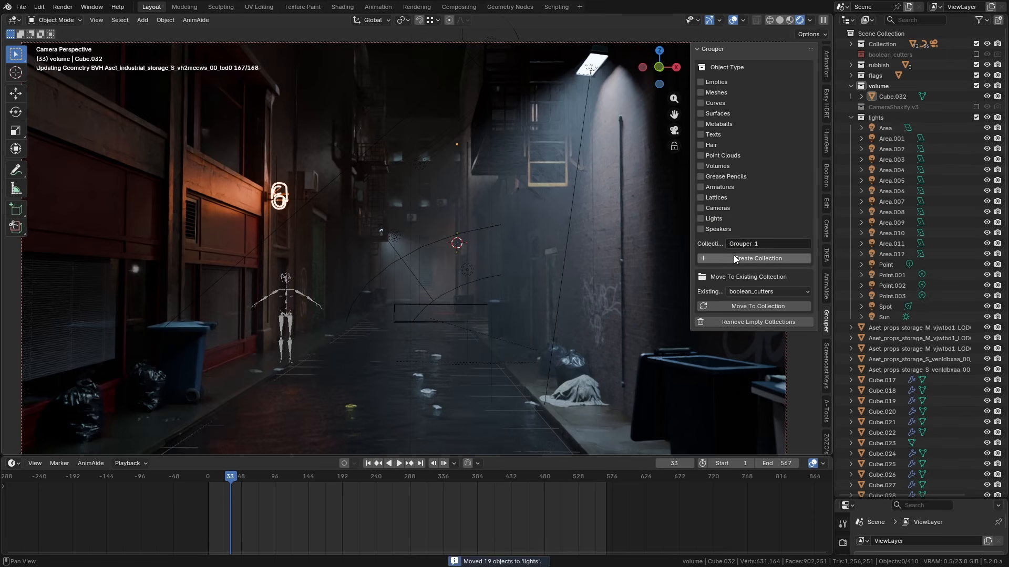
pyautogui.click(976, 117)
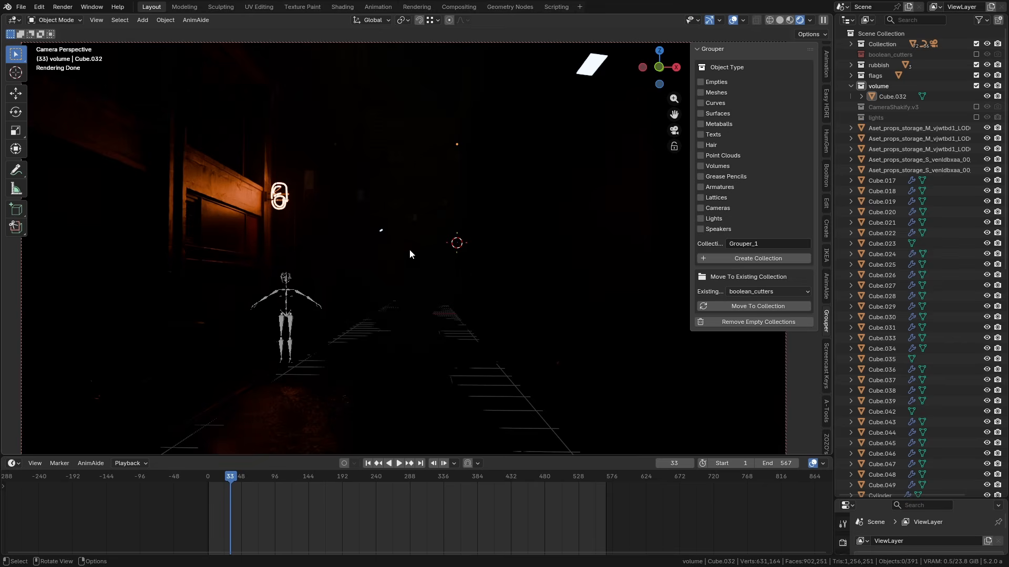
pyautogui.click(976, 117)
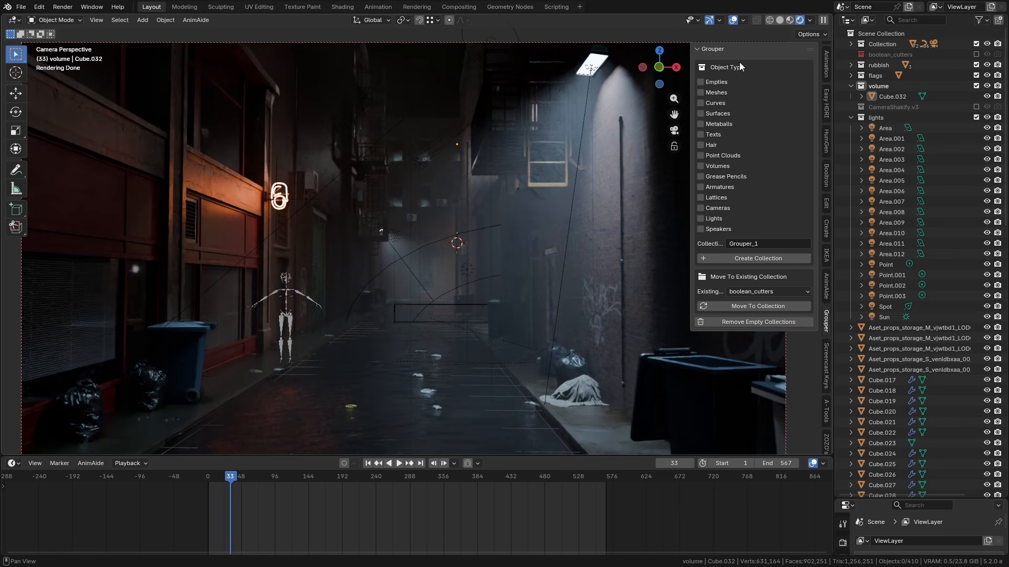
# Move all curve objects into the existing lights collection with Grouper, and toggle that collection off and on
pyautogui.click(702, 104)
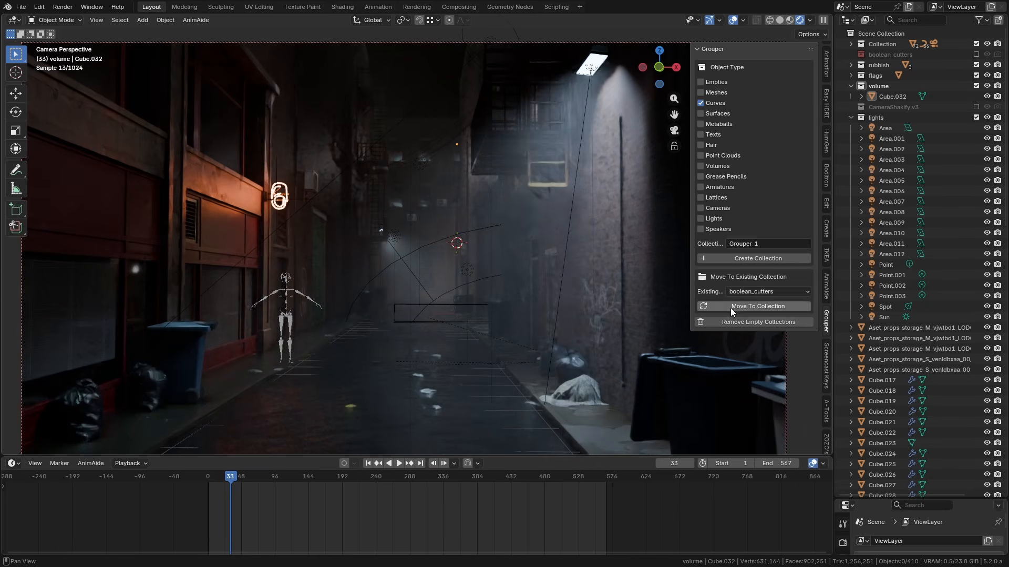
pyautogui.click(757, 291)
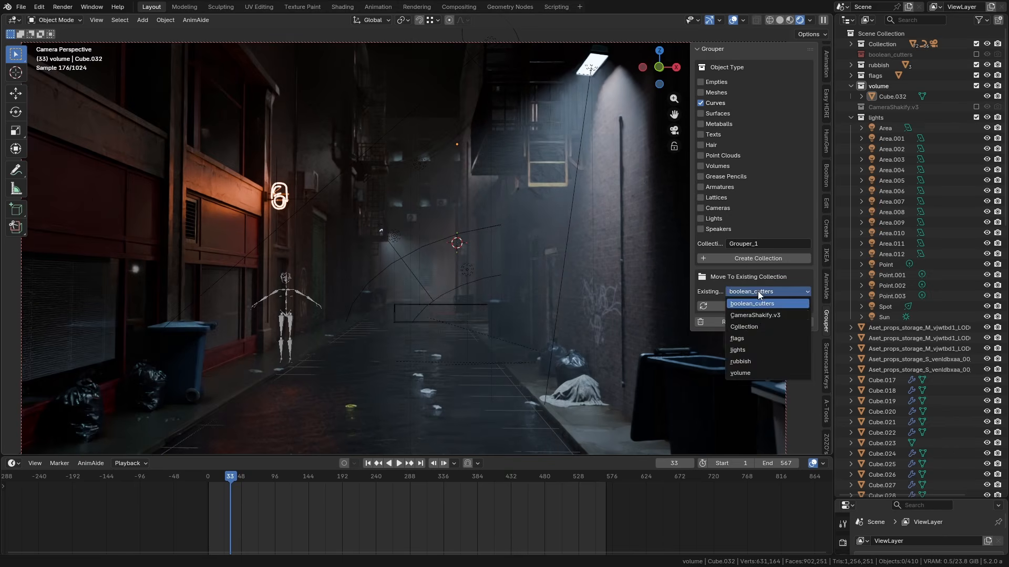
pyautogui.click(754, 348)
pyautogui.click(748, 306)
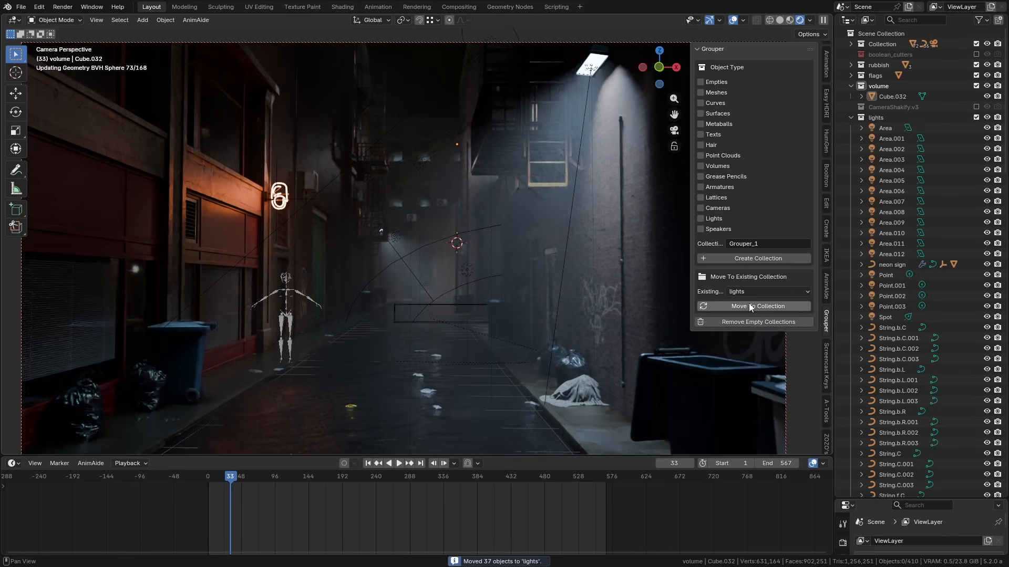
pyautogui.click(976, 117)
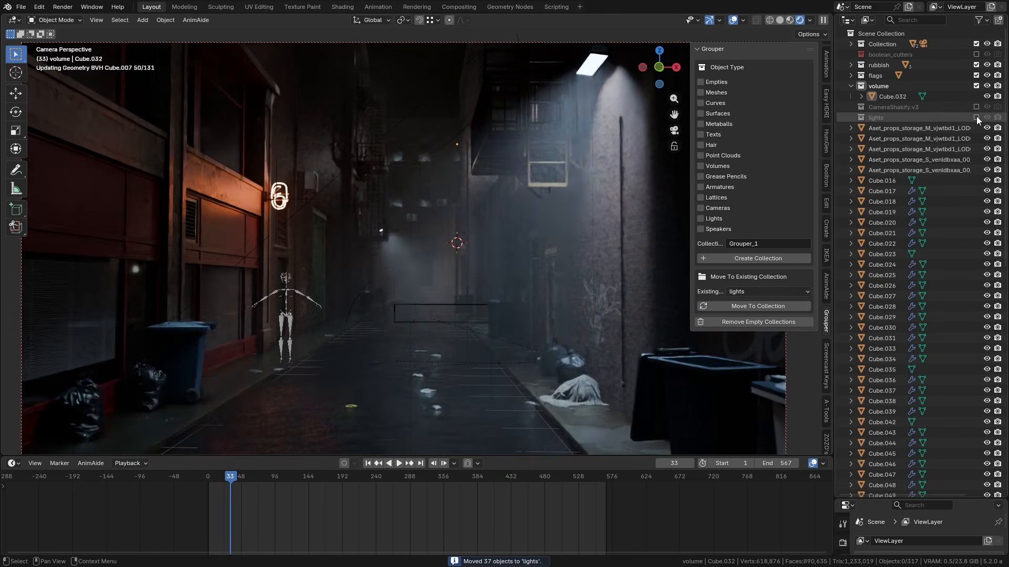
pyautogui.click(976, 117)
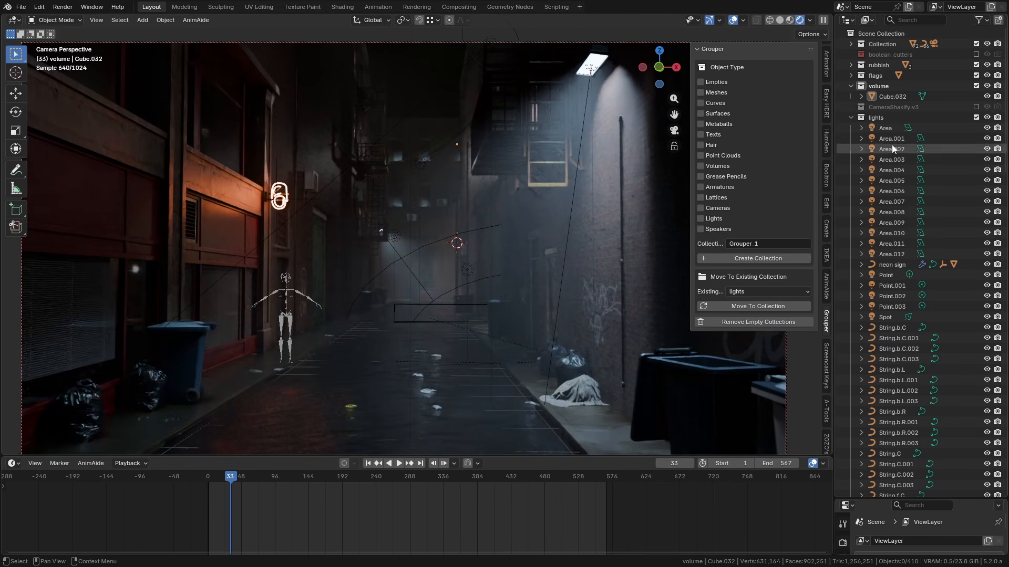
# Remove the scene's empty collections with Grouper, undo the removal, and run it again
pyautogui.click(746, 326)
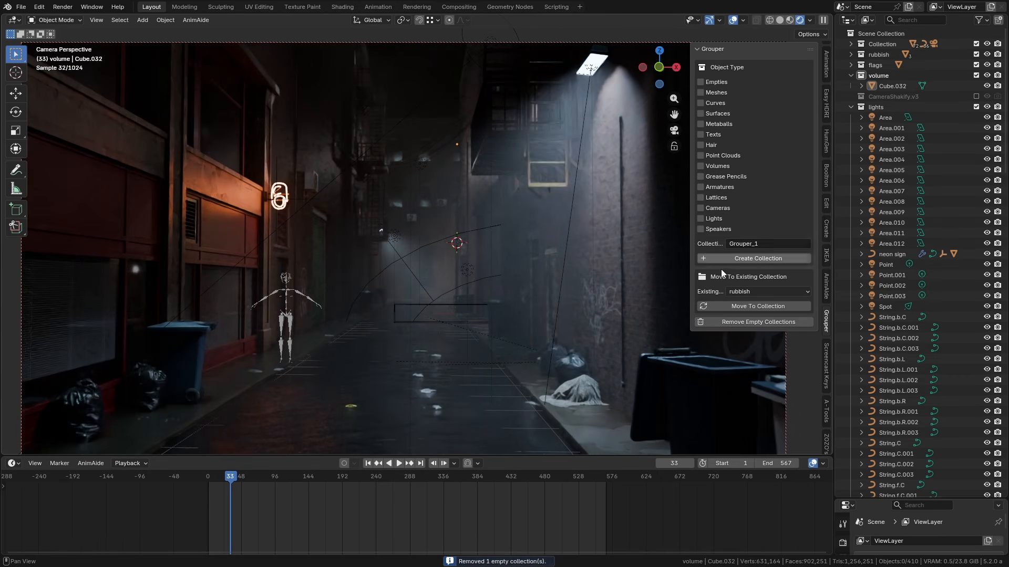
pyautogui.hotkey('ctrl', 'z')
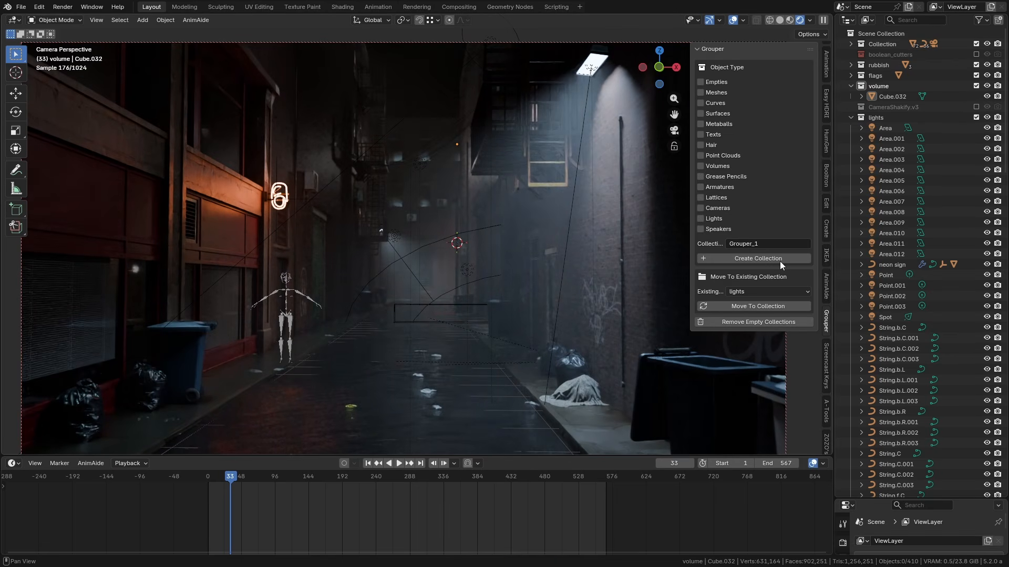
pyautogui.click(739, 323)
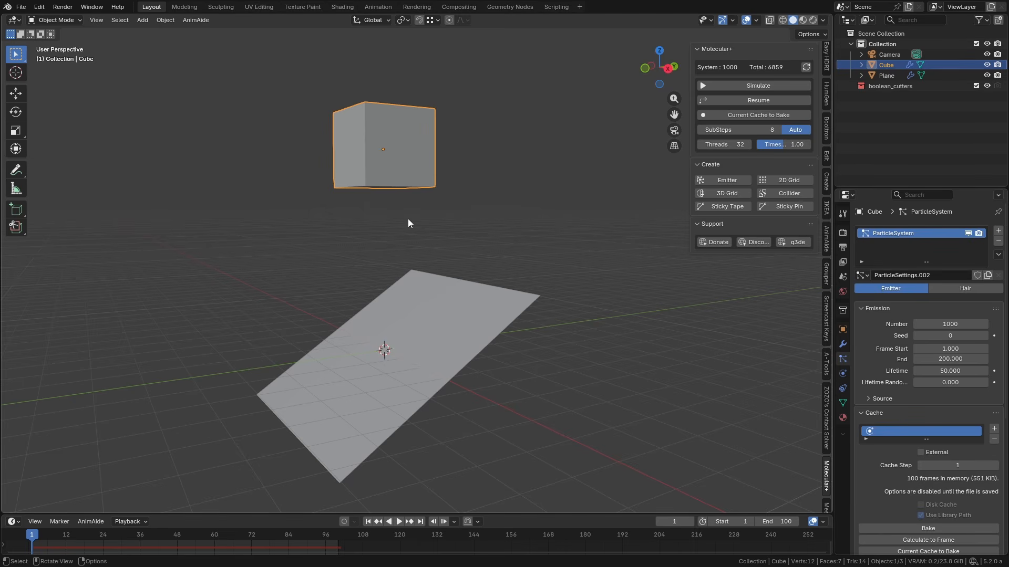
# Play the cube's emitter particle animation, examine the particles falling around the tilted plane from several angles, and stop at frame 57
pyautogui.press('space')
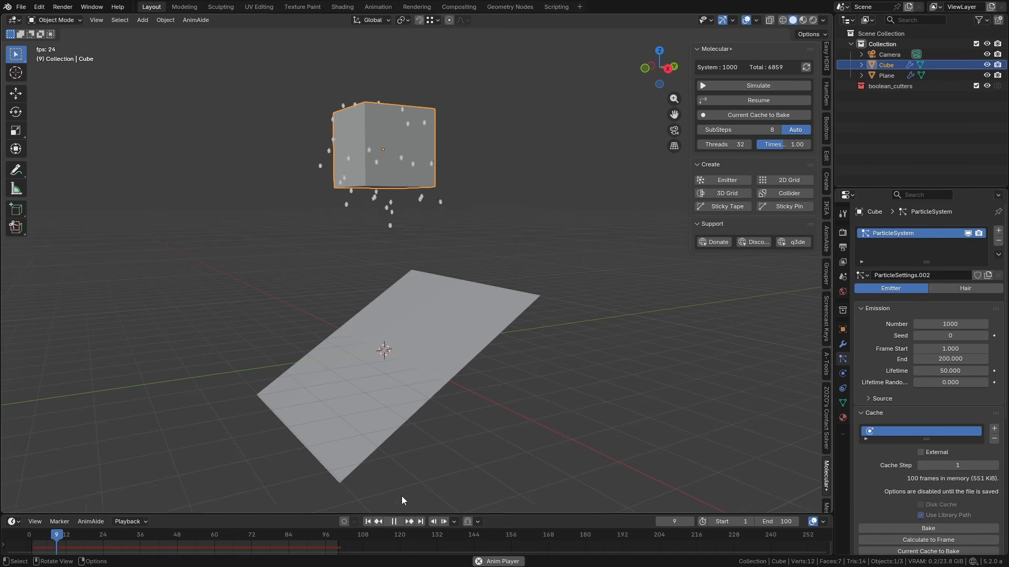
pyautogui.scroll(3, 440, 352)
pyautogui.moveTo(413, 371); pyautogui.dragTo(389, 362, button='middle')
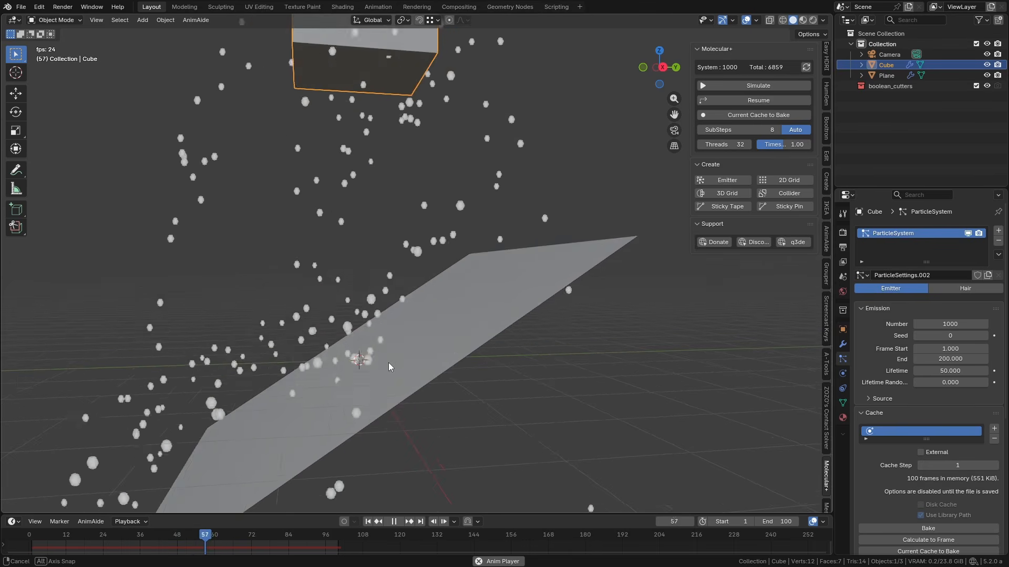
pyautogui.scroll(-2, 389, 362)
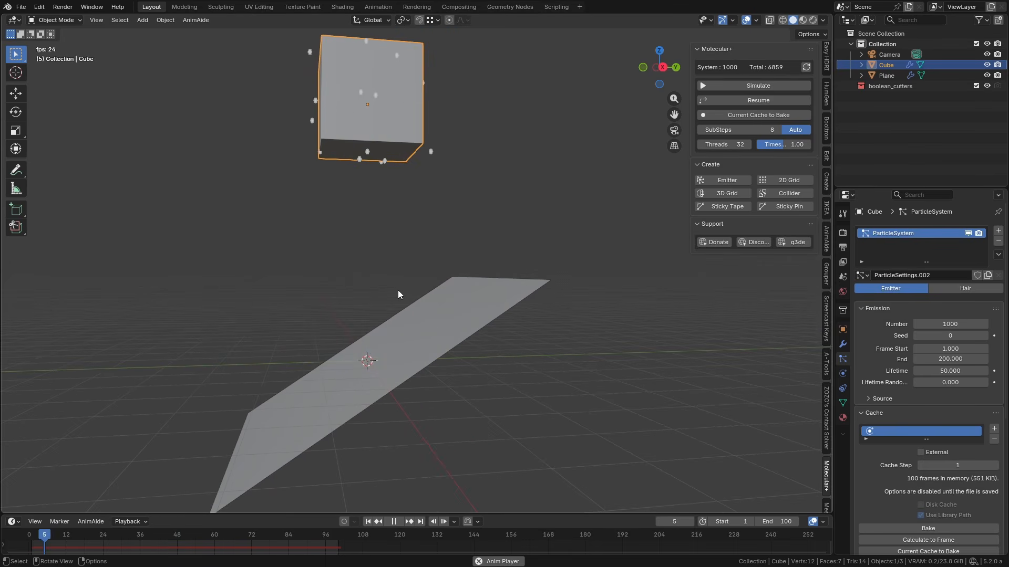
pyautogui.moveTo(314, 371); pyautogui.dragTo(357, 345, button='middle')
pyautogui.scroll(-2, 370, 370)
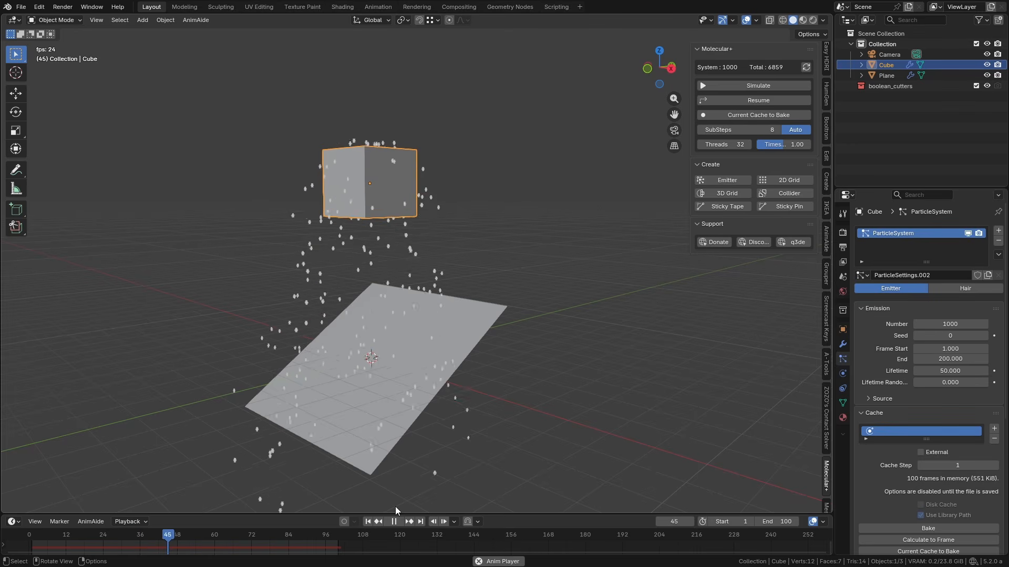
pyautogui.click(393, 521)
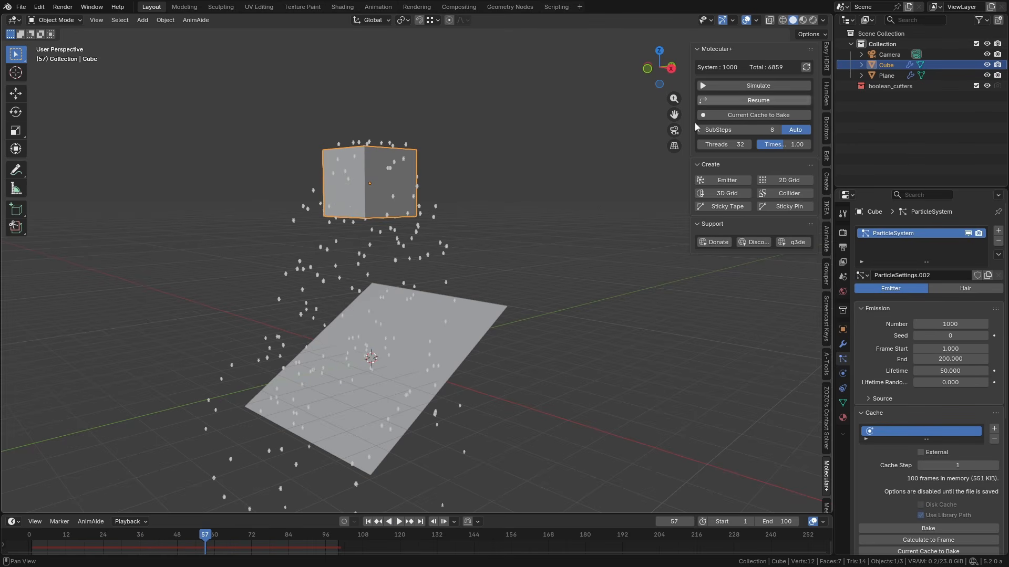
# Remove the cube's existing particle system and create a Molecular+ 3D Grid on the cube
pyautogui.click(998, 242)
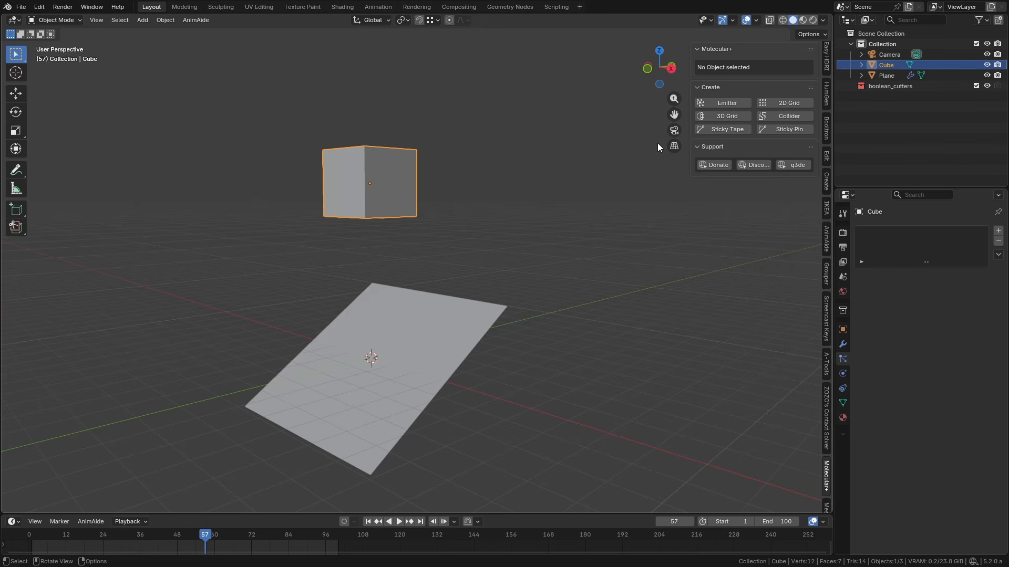
pyautogui.click(720, 118)
pyautogui.moveTo(320, 156)
pyautogui.mouseDown(button='middle')
pyautogui.moveTo(496, 184)
pyautogui.moveTo(320, 166)
pyautogui.mouseUp(button='middle')
pyautogui.scroll(-4, 374, 167)
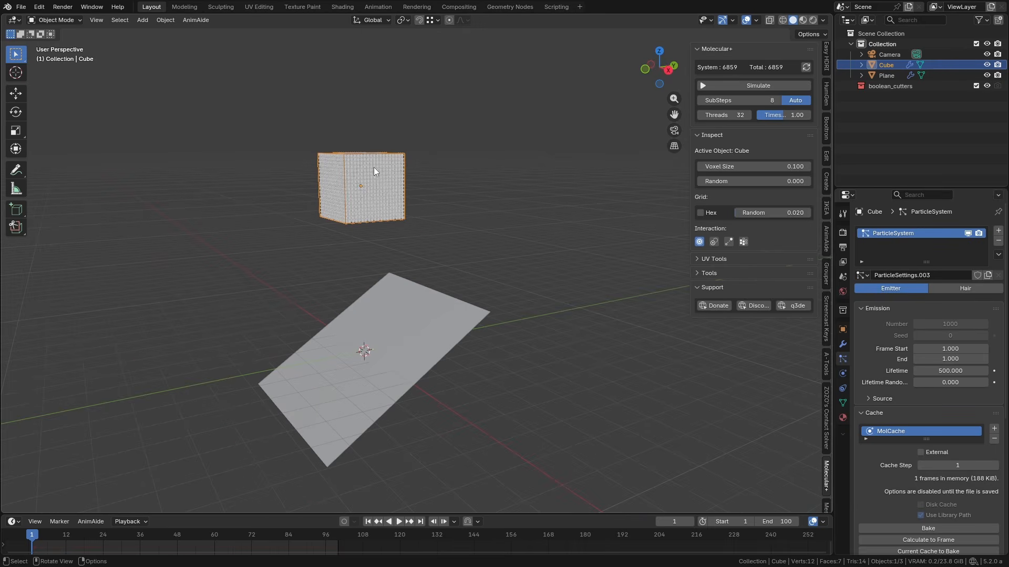
# Preview the cube's grid particles in playback before simulating, stop, and return to frame 1
pyautogui.click(398, 522)
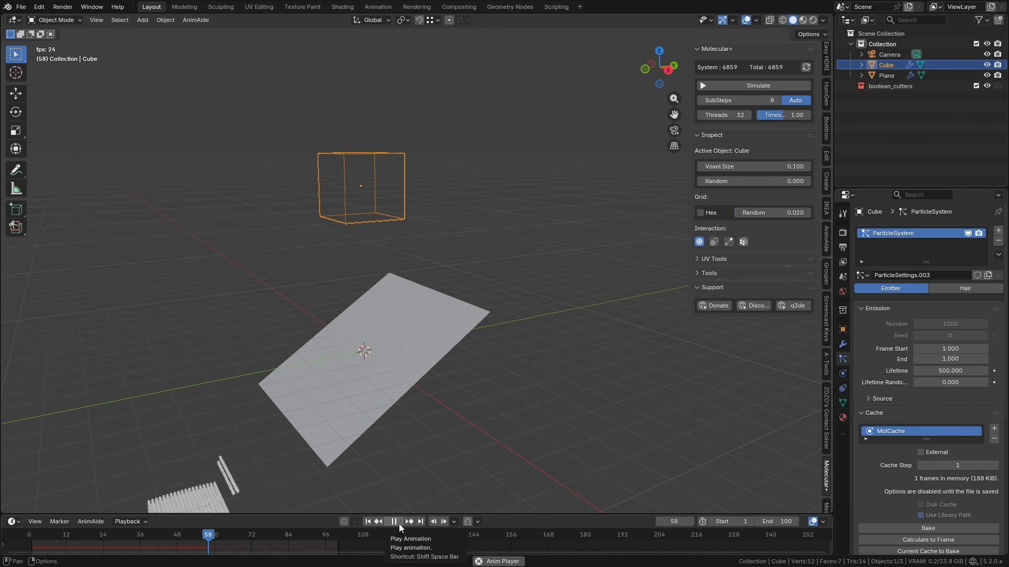
pyautogui.click(395, 523)
pyautogui.click(369, 522)
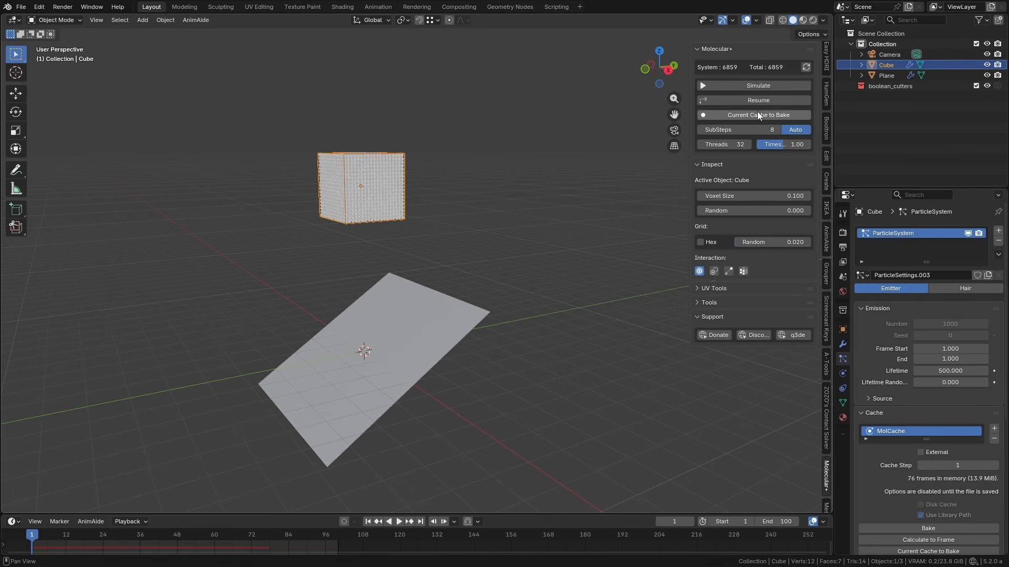
# Run the Molecular+ simulation on the cube's particle grid and inspect the particles sliding down the tilted plane
pyautogui.click(759, 87)
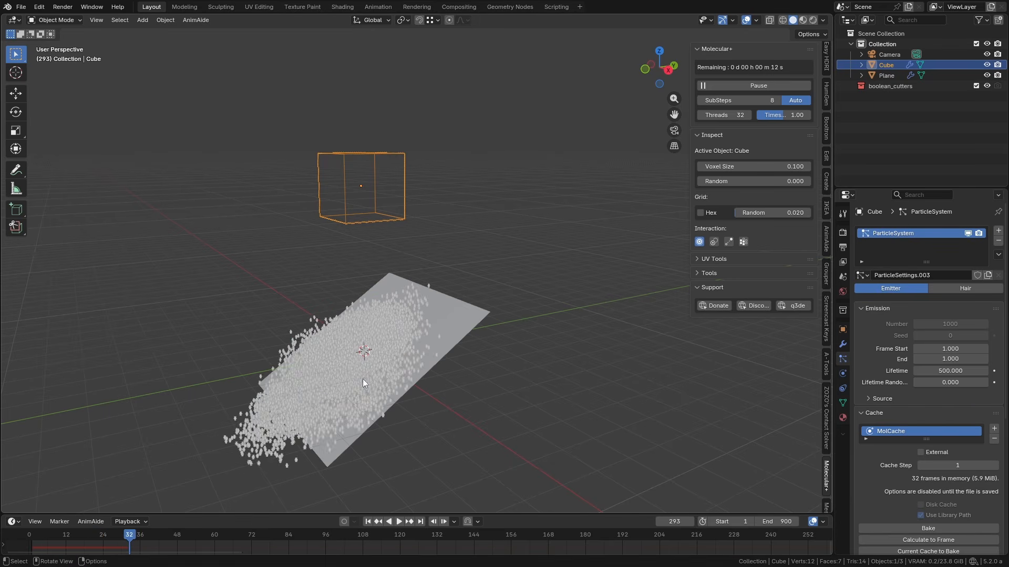
pyautogui.scroll(3, 363, 380)
pyautogui.moveTo(363, 380); pyautogui.dragTo(313, 349, button='middle')
pyautogui.scroll(3, 258, 373)
pyautogui.moveTo(256, 374)
pyautogui.mouseDown(button='middle')
pyautogui.moveTo(389, 384)
pyautogui.moveTo(253, 376)
pyautogui.mouseUp(button='middle')
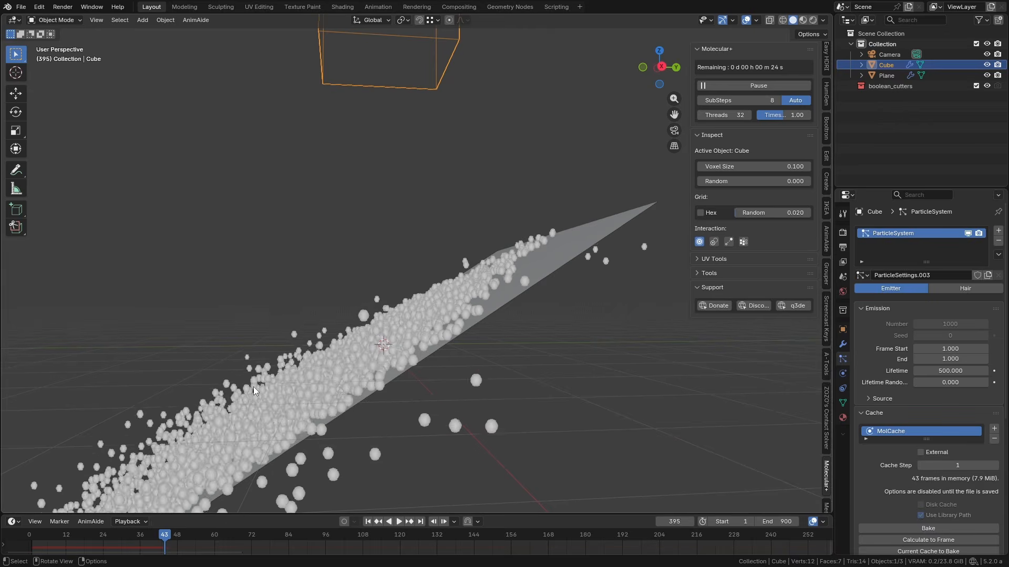
pyautogui.scroll(4, 254, 388)
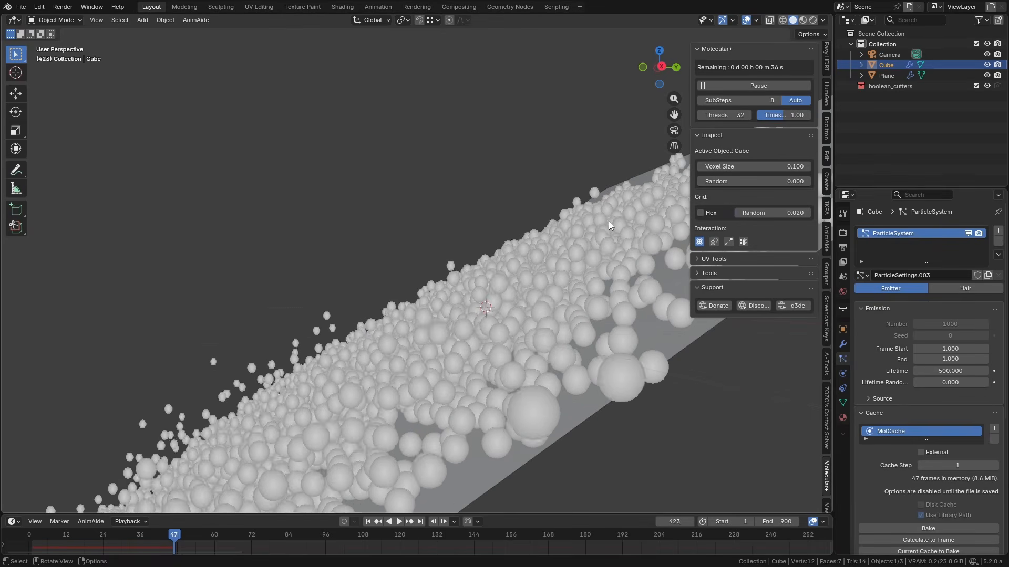
pyautogui.scroll(-3, 477, 332)
pyautogui.moveTo(471, 331); pyautogui.dragTo(492, 332, button='middle')
pyautogui.scroll(-2, 494, 332)
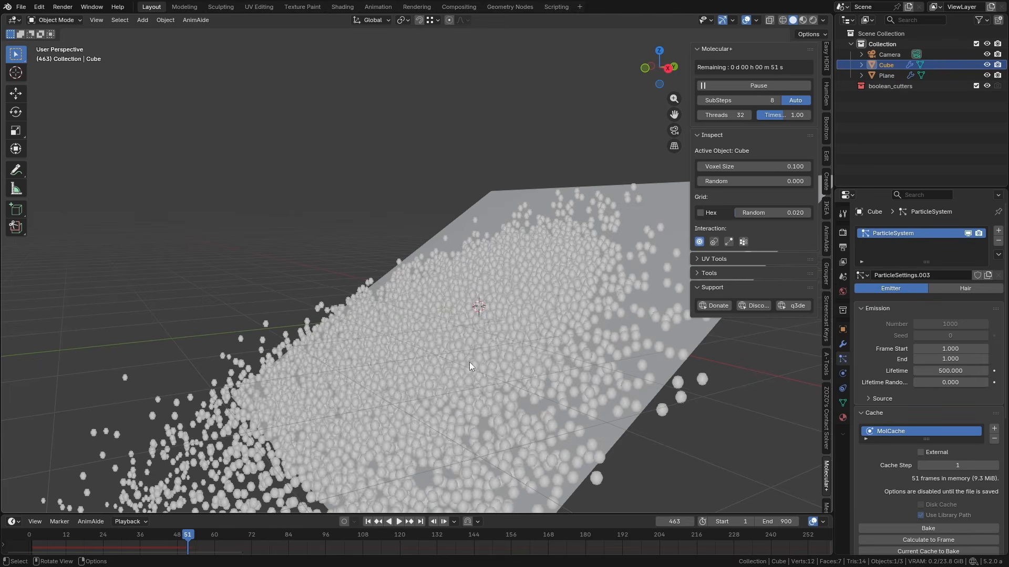
pyautogui.moveTo(604, 317); pyautogui.dragTo(595, 315, button='middle')
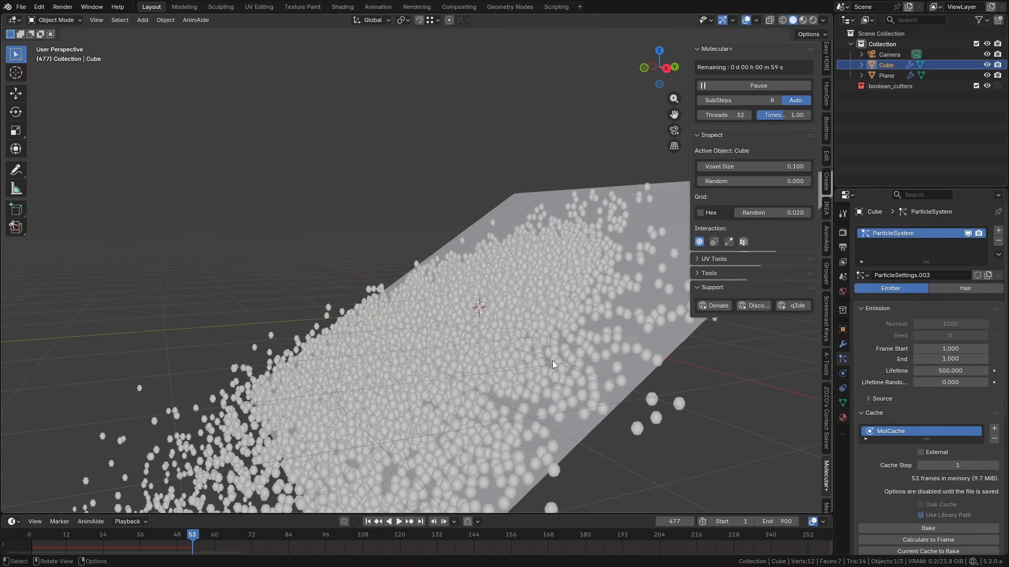
pyautogui.moveTo(427, 386); pyautogui.dragTo(424, 383, button='middle')
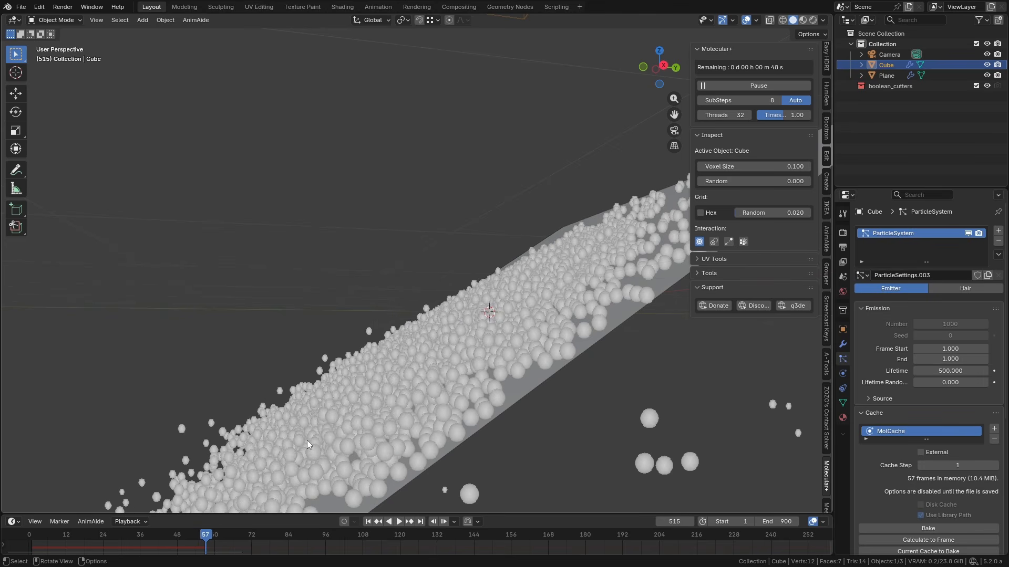
pyautogui.scroll(-3, 306, 440)
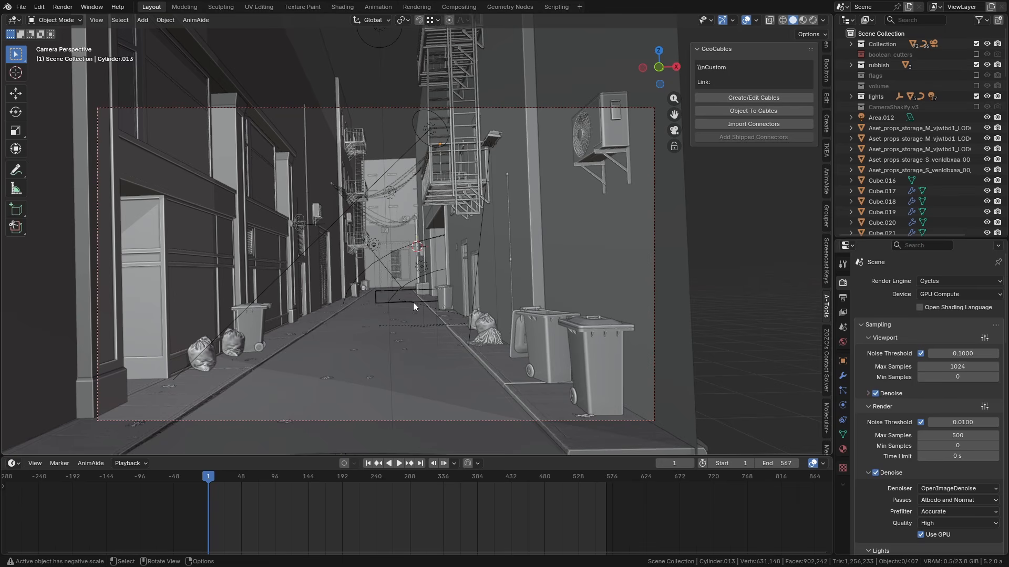
# Examine the alley scene and its existing hanging cables, both through the camera and from above the street
pyautogui.keyDown('shift'); pyautogui.moveTo(391, 247); pyautogui.dragTo(417, 292, button='middle'); pyautogui.keyUp('shift')
pyautogui.scroll(-3, 399, 267)
pyautogui.scroll(7, 422, 286)
pyautogui.scroll(-3, 424, 283)
pyautogui.scroll(4, 416, 292)
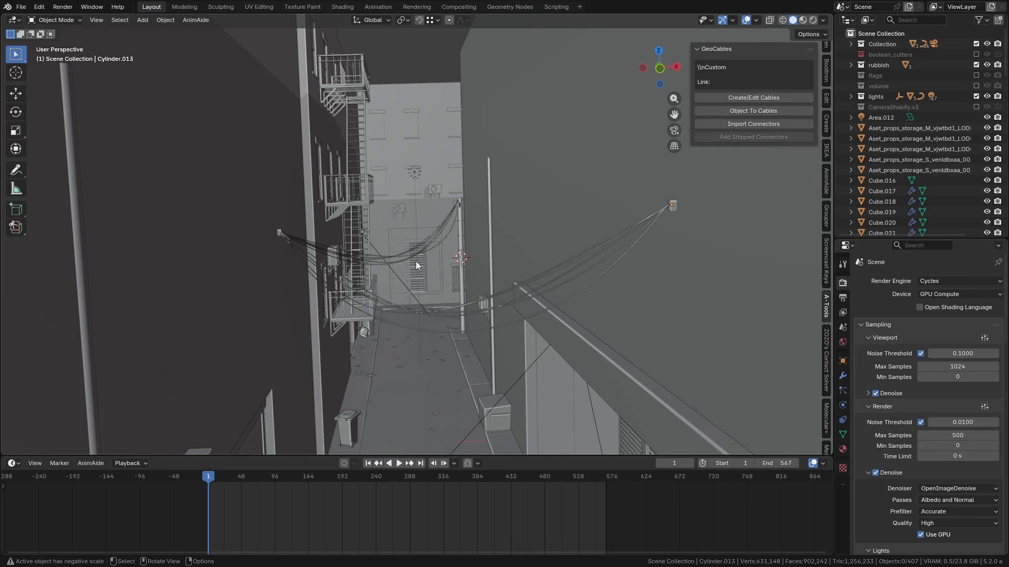
pyautogui.press('KP_0')
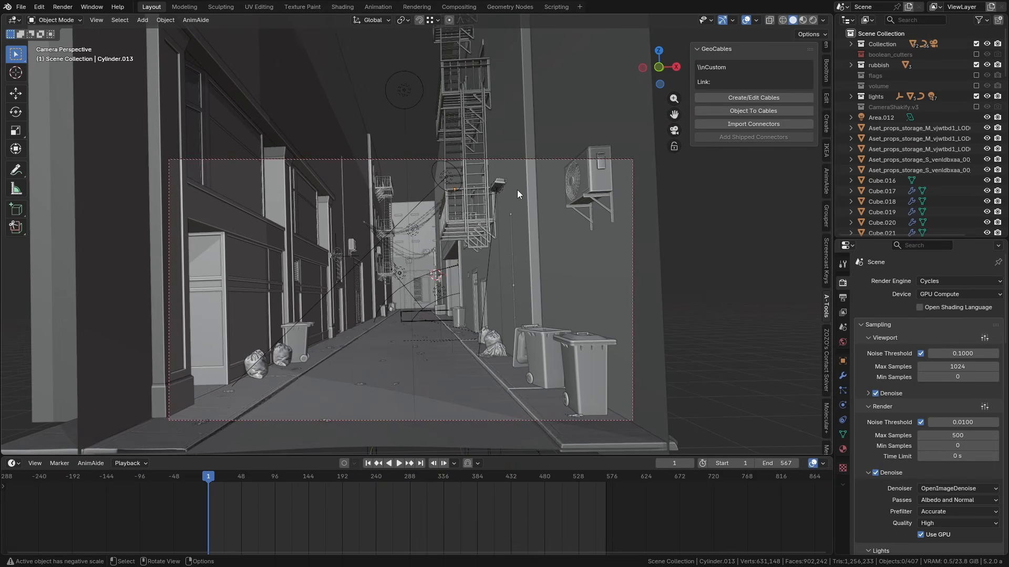
pyautogui.moveTo(385, 286); pyautogui.dragTo(390, 254, button='middle')
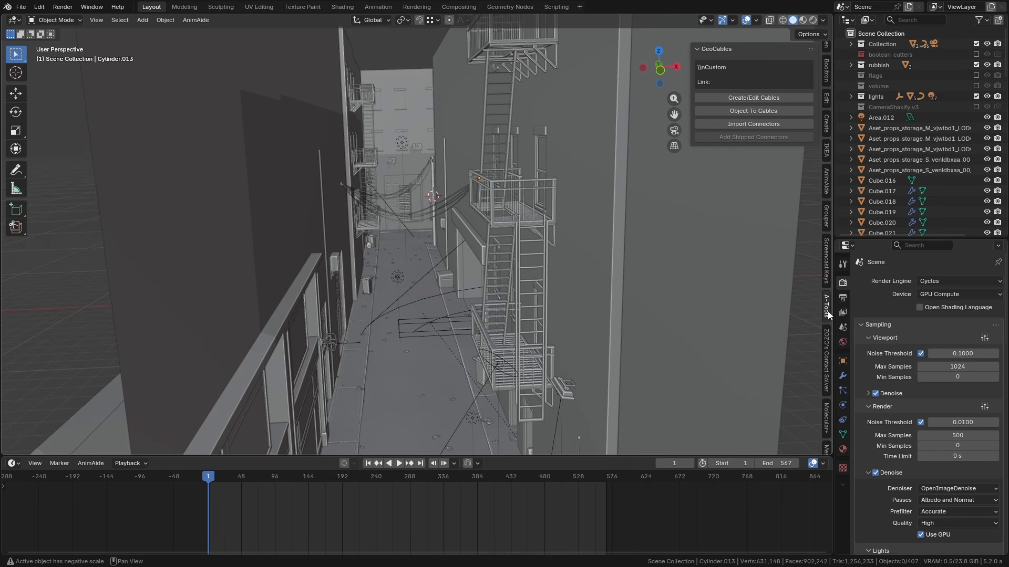
# Create a GeoCables bundle strung across the alley between the far right wall, the left wall and the near right wall
pyautogui.click(738, 97)
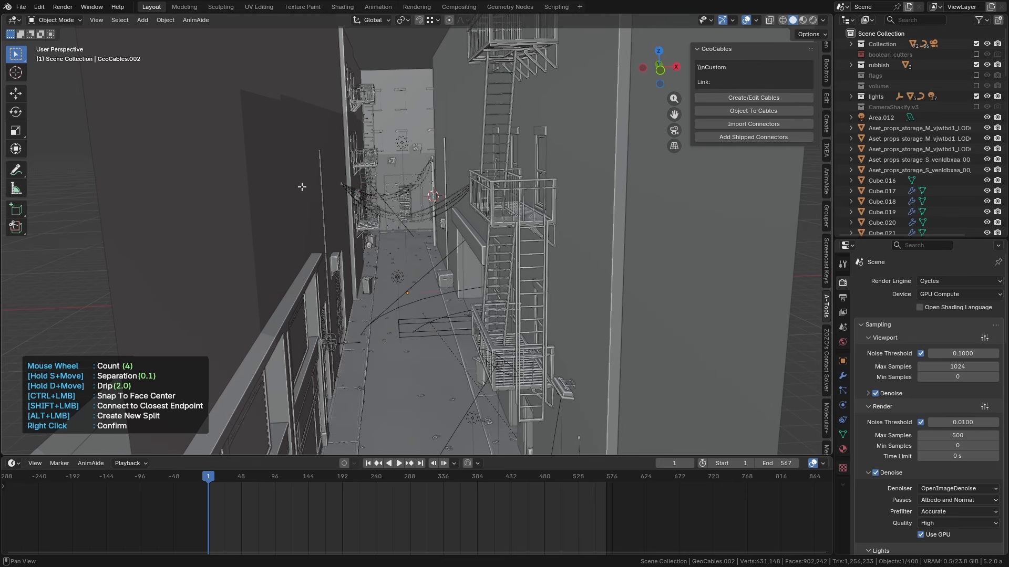
pyautogui.click(449, 107)
pyautogui.click(595, 121)
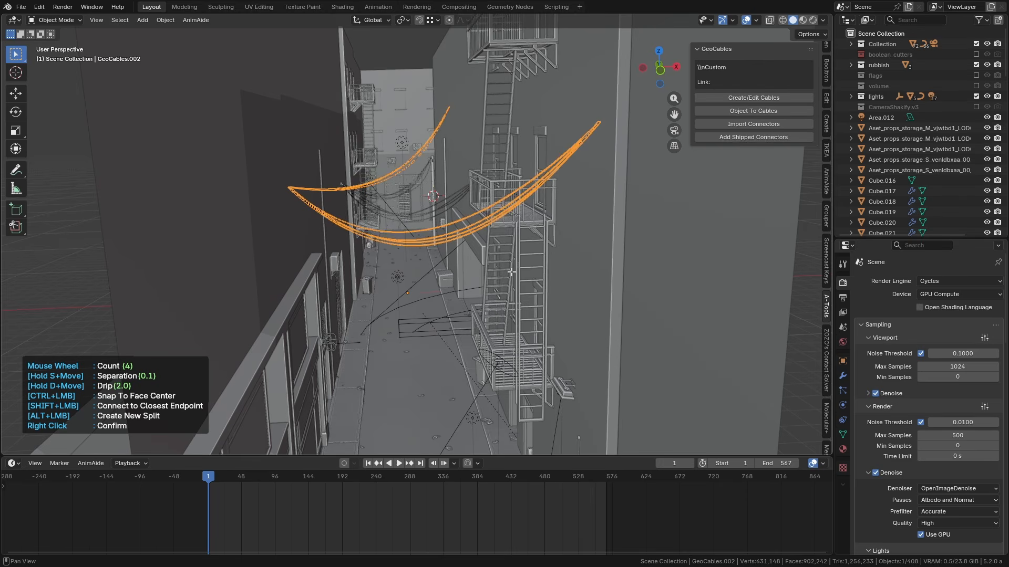
# Set the GeoCables bundle's count to 7 and its separation to 0.66
pyautogui.scroll(3, 497, 264)
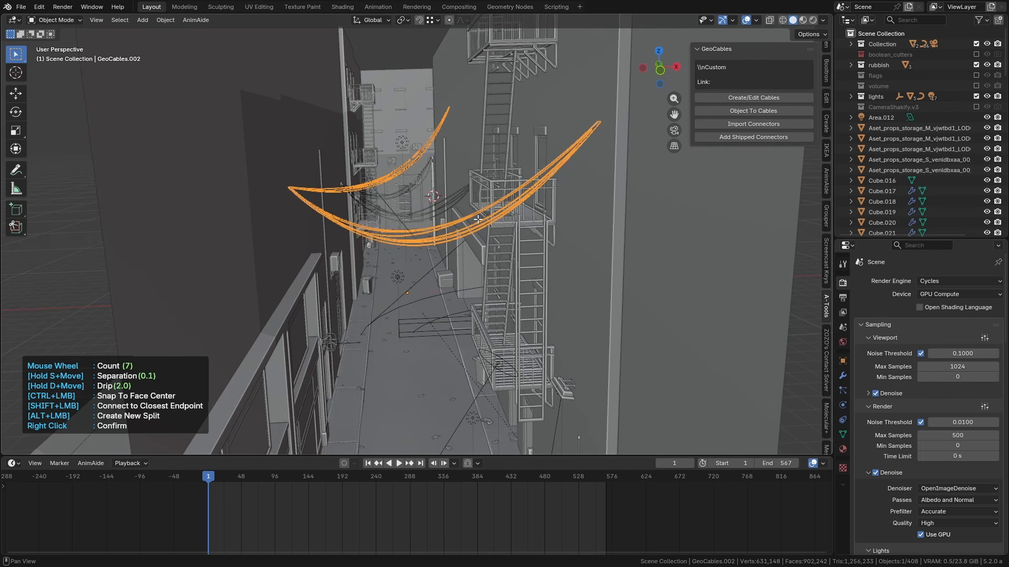
pyautogui.scroll(3, 476, 214)
pyautogui.press('s')
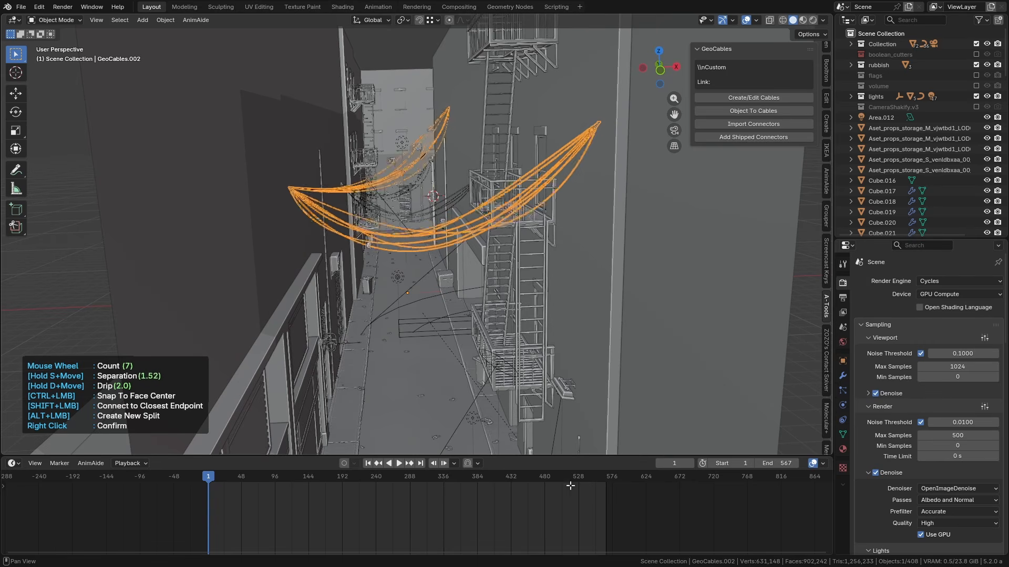
pyautogui.press('s')
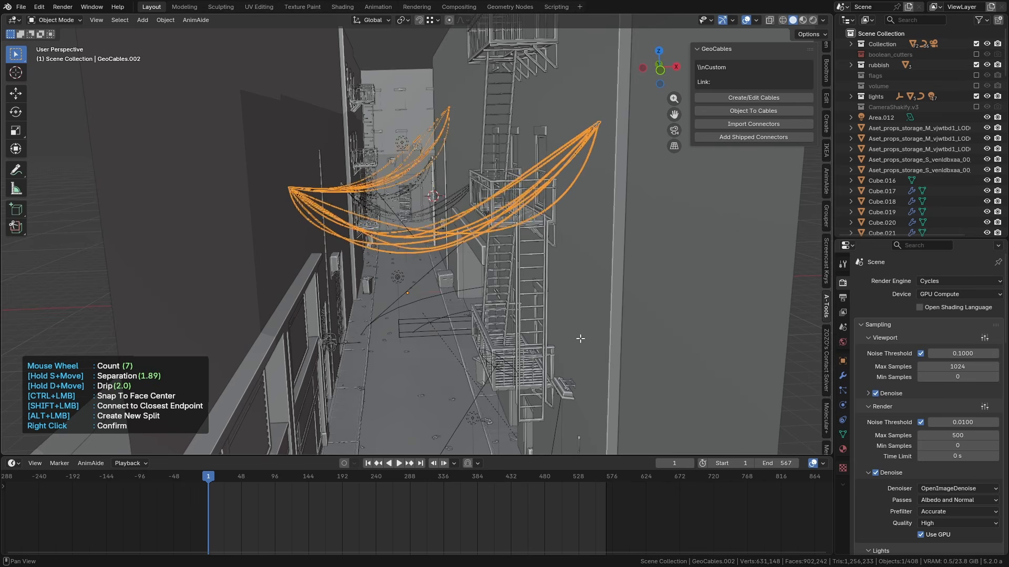
pyautogui.press('s')
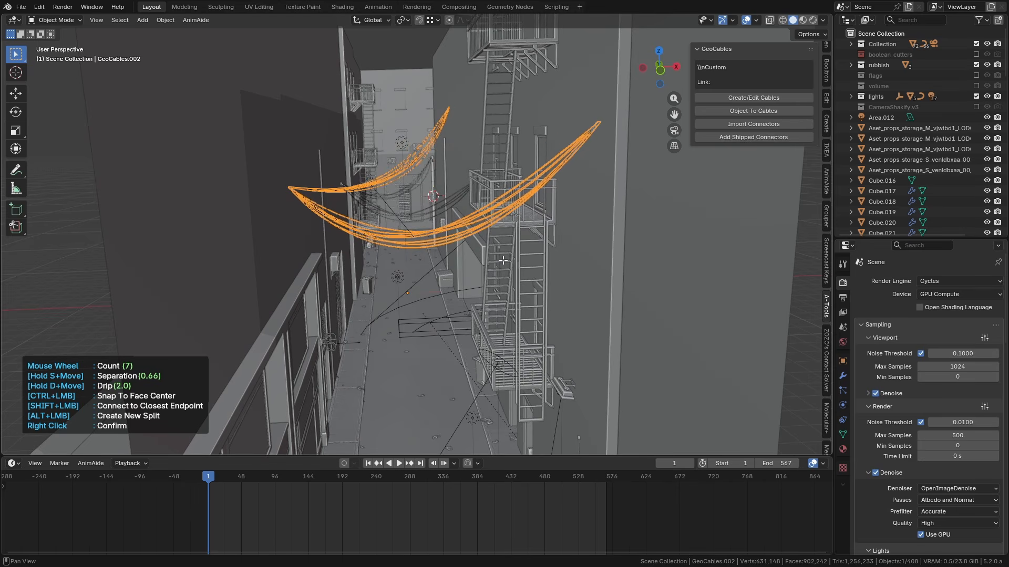
# Set the cables' drip to 1.97, extend the bundle down to the foot of the fire escape, and confirm it
pyautogui.press('d')
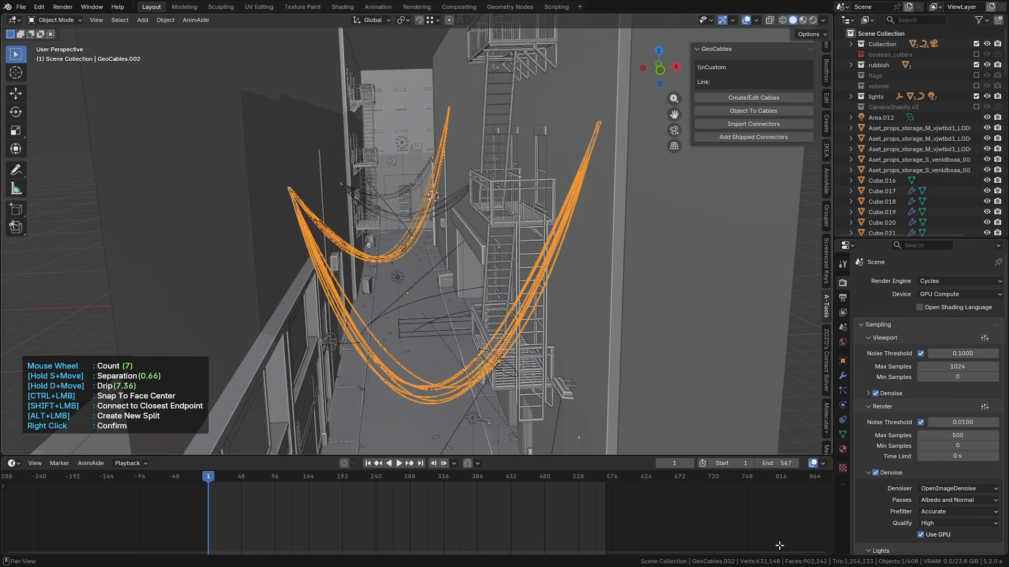
pyautogui.press('d')
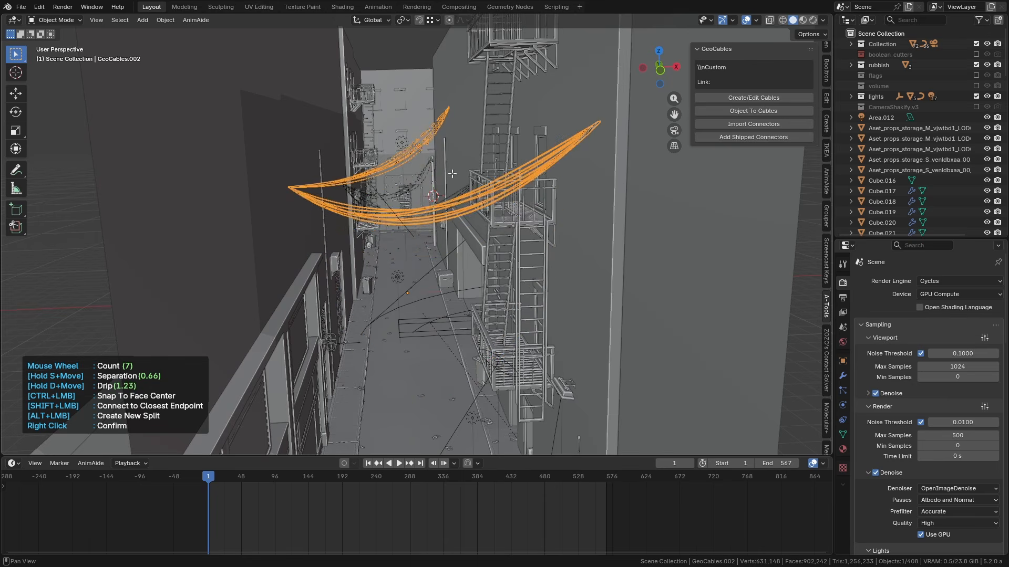
pyautogui.press('d')
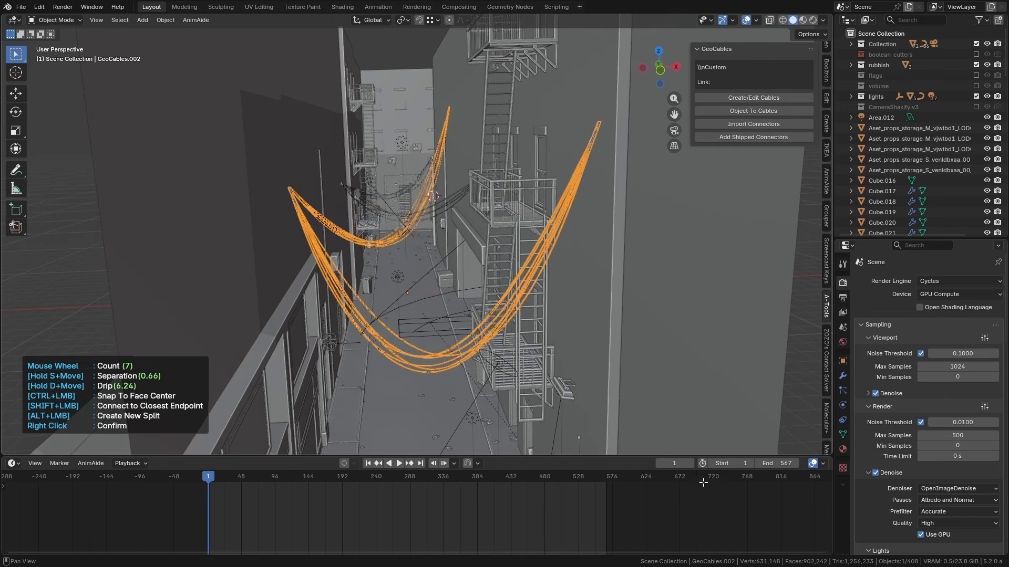
pyautogui.press('d')
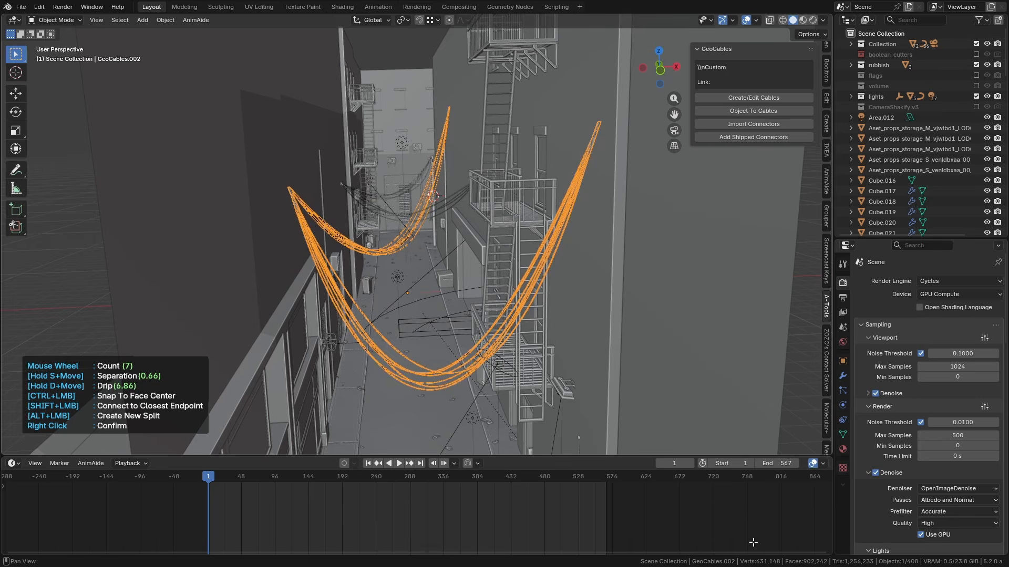
pyautogui.press('d')
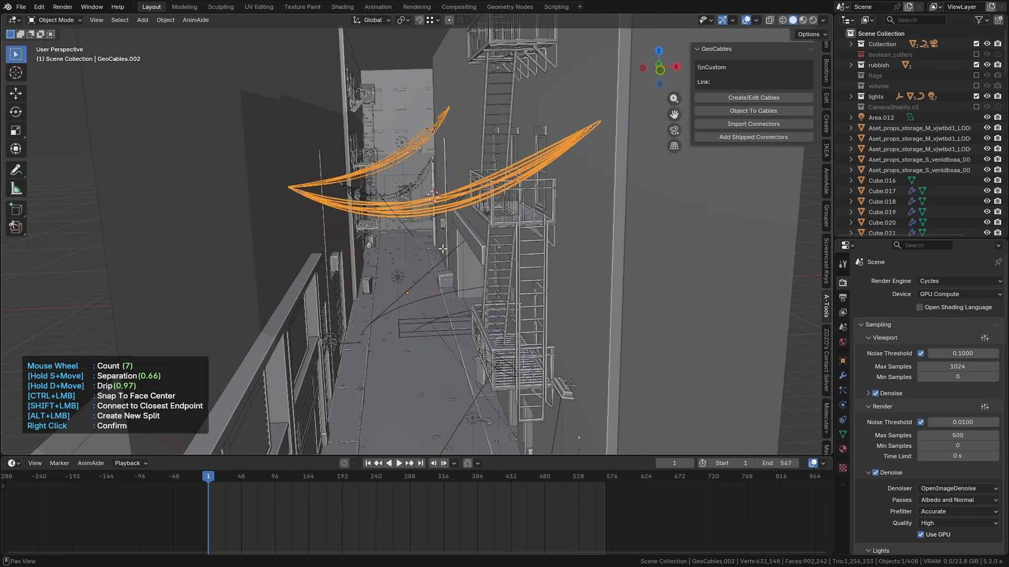
pyautogui.press('d')
pyautogui.press('d')
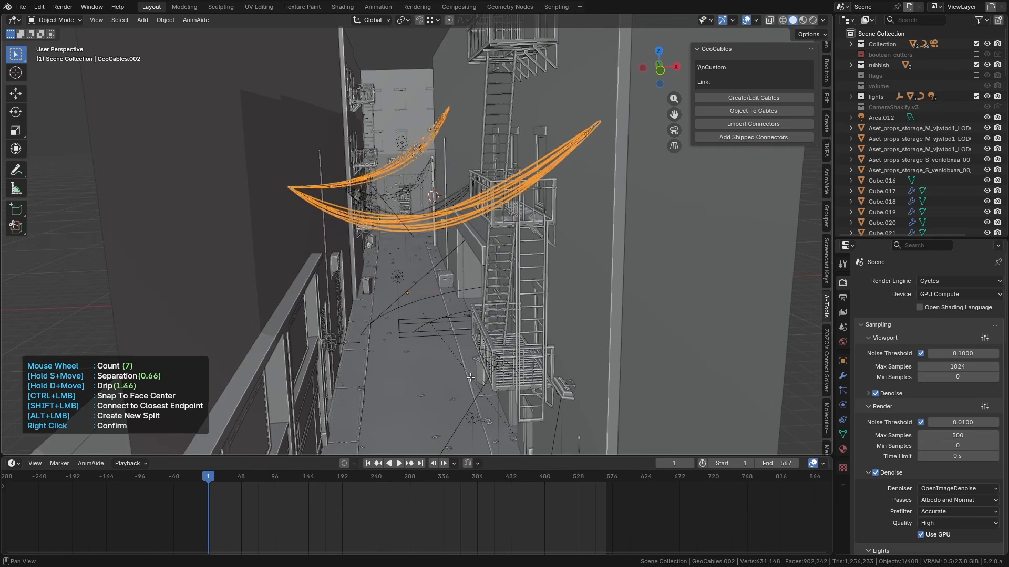
pyautogui.click(493, 412)
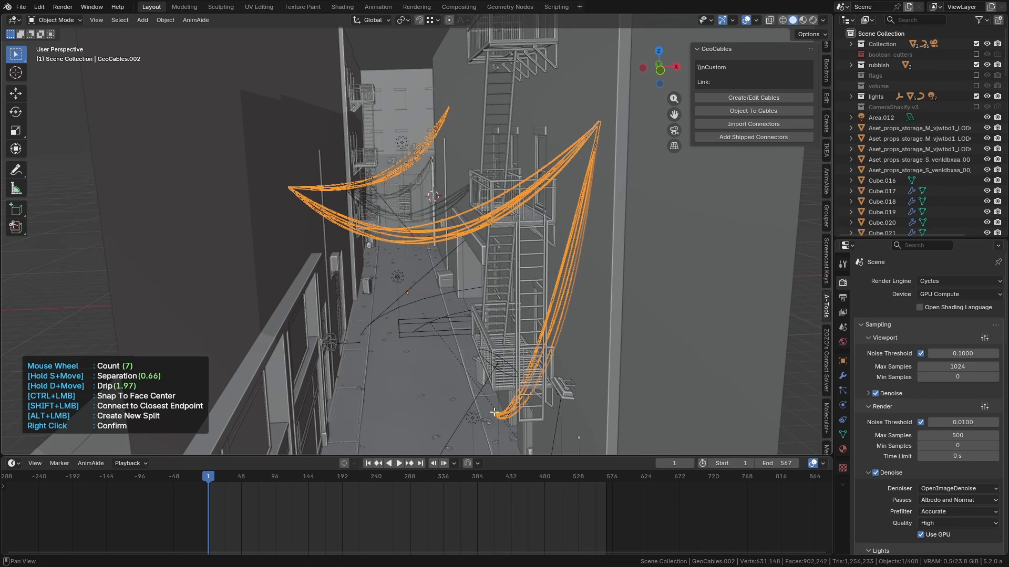
pyautogui.rightClick(580, 174)
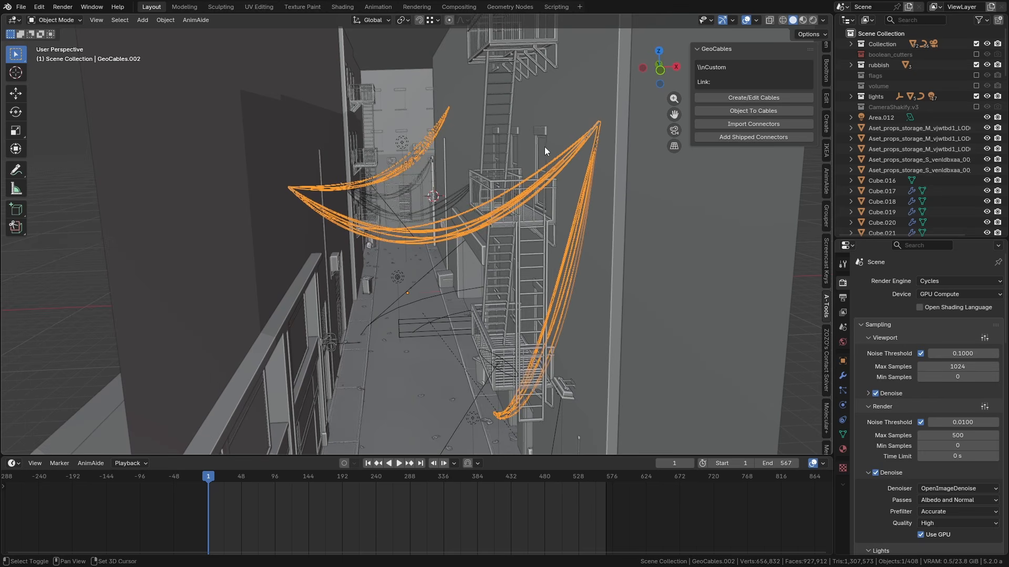
# Add the shipped GeoCables connectors to the new cable bundle
pyautogui.keyDown('shift'); pyautogui.moveTo(544, 147); pyautogui.dragTo(546, 209, button='middle'); pyautogui.keyUp('shift')
pyautogui.scroll(4, 504, 210)
pyautogui.scroll(-1, 501, 215)
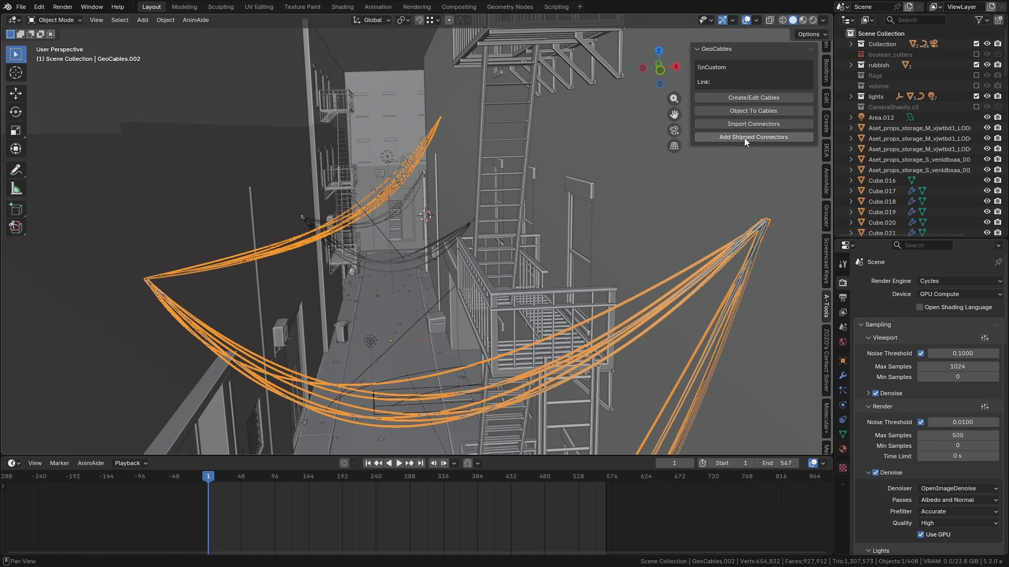
pyautogui.click(767, 137)
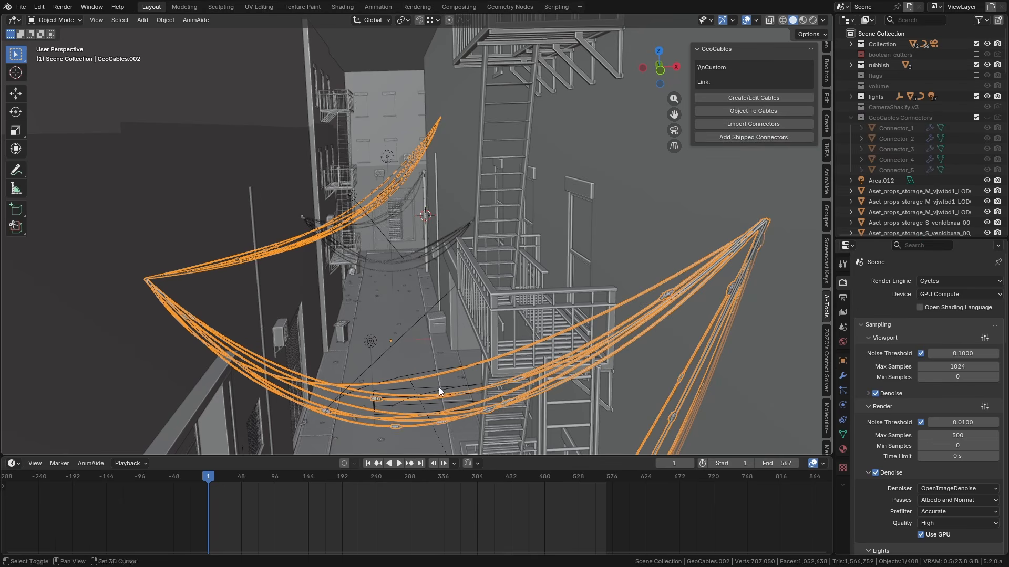
# Examine the connectors along the cable bundle above the alley and clear the selection
pyautogui.moveTo(439, 386); pyautogui.dragTo(447, 348, button='middle')
pyautogui.scroll(5, 444, 257)
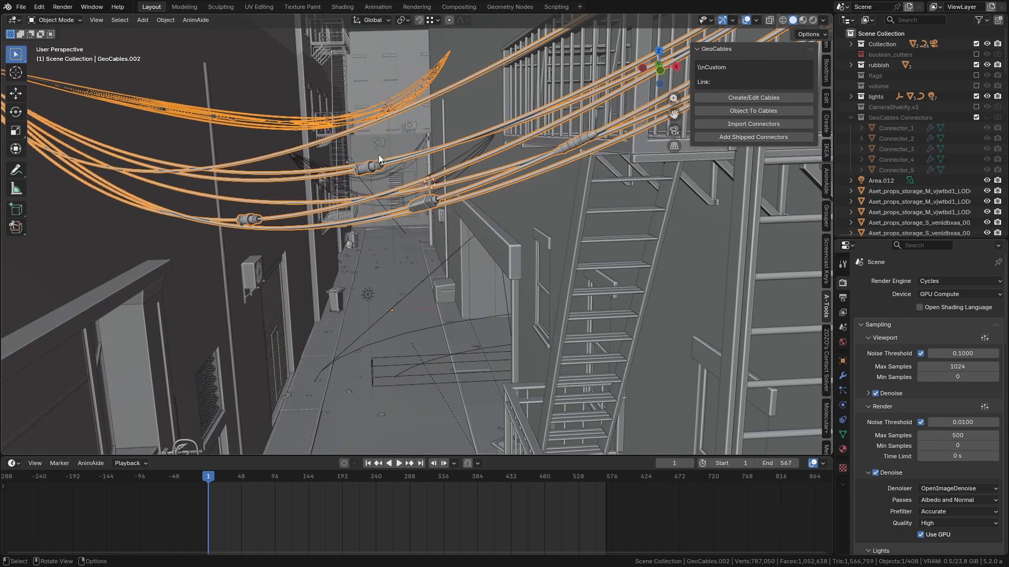
pyautogui.moveTo(564, 140); pyautogui.dragTo(458, 262, button='middle')
pyautogui.hotkey('alt', 'a')
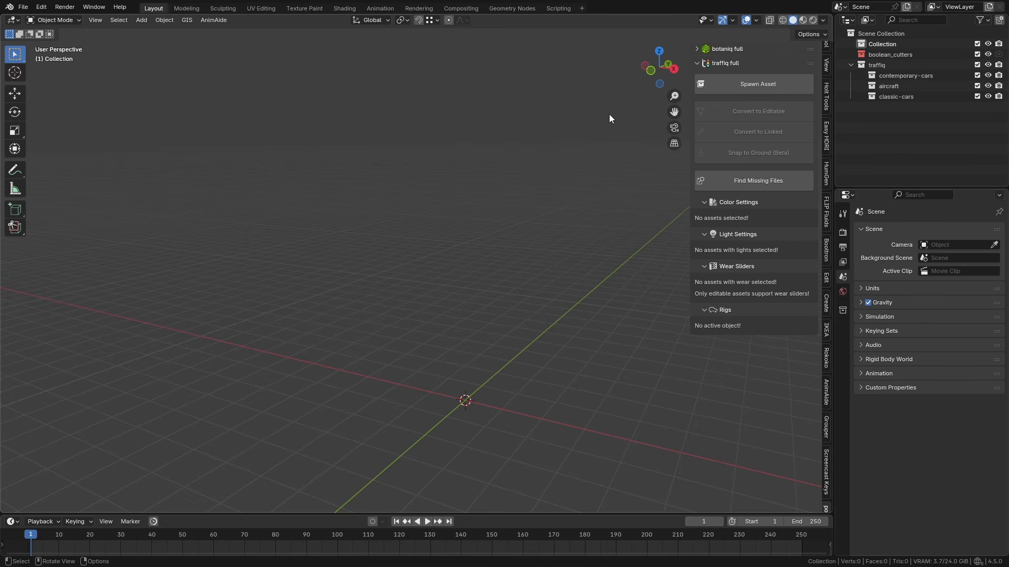
# Browse traffiq's bicycles category and spawn the Boeing 737-800 airplane from the aircraft category
pyautogui.click(748, 87)
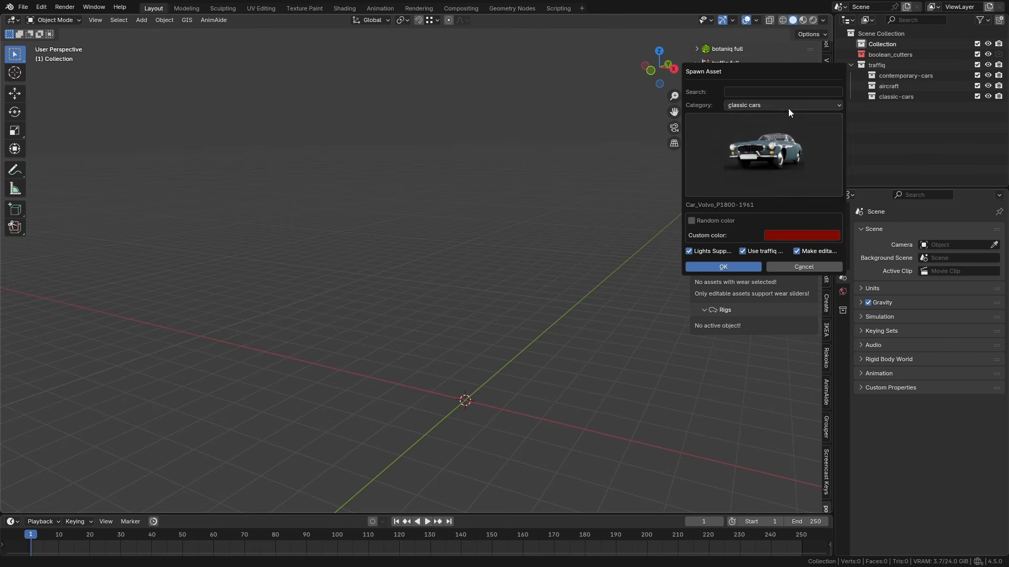
pyautogui.click(767, 106)
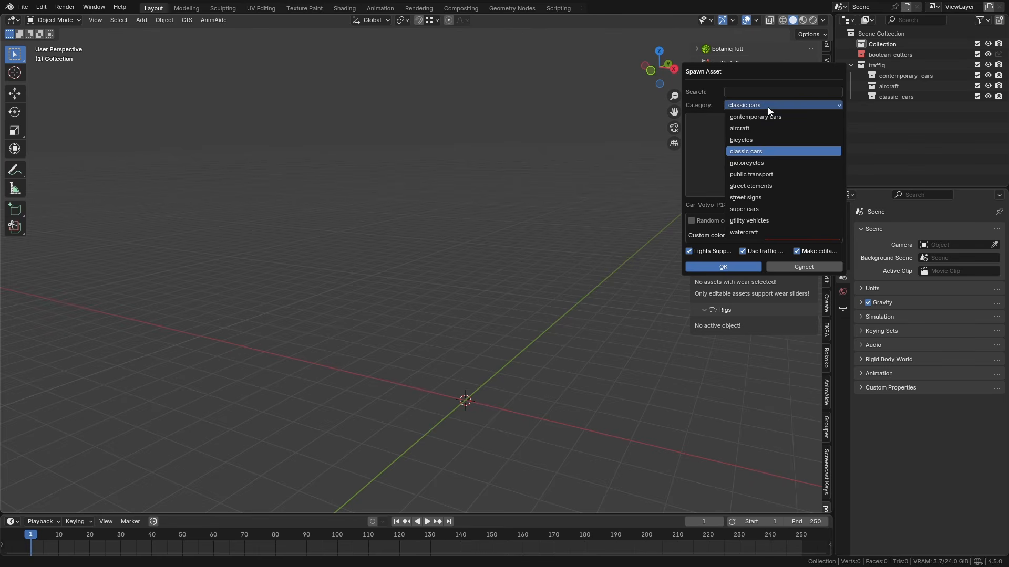
pyautogui.click(755, 139)
pyautogui.click(753, 156)
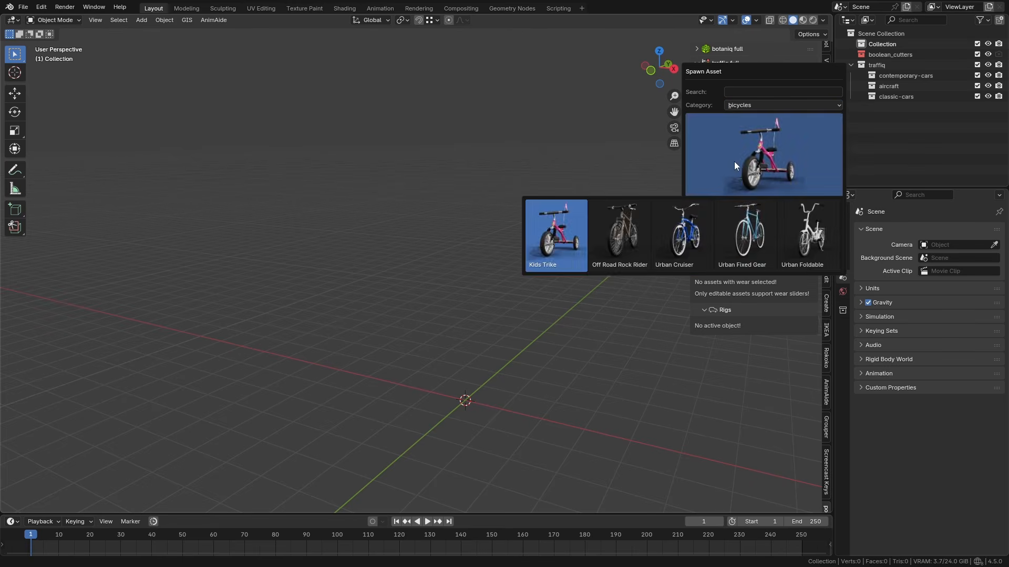
pyautogui.click(762, 104)
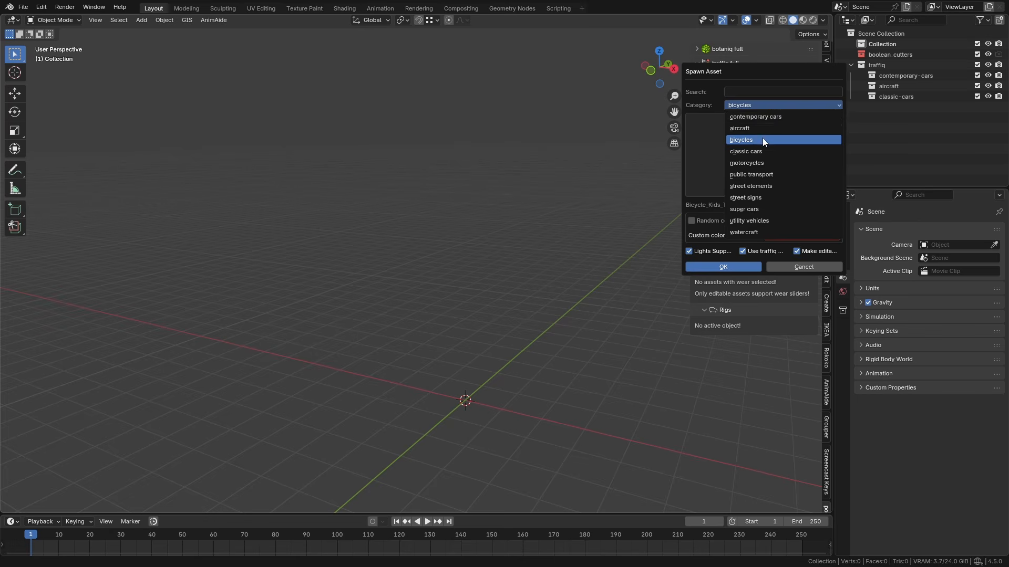
pyautogui.click(762, 128)
pyautogui.click(748, 165)
pyautogui.click(554, 242)
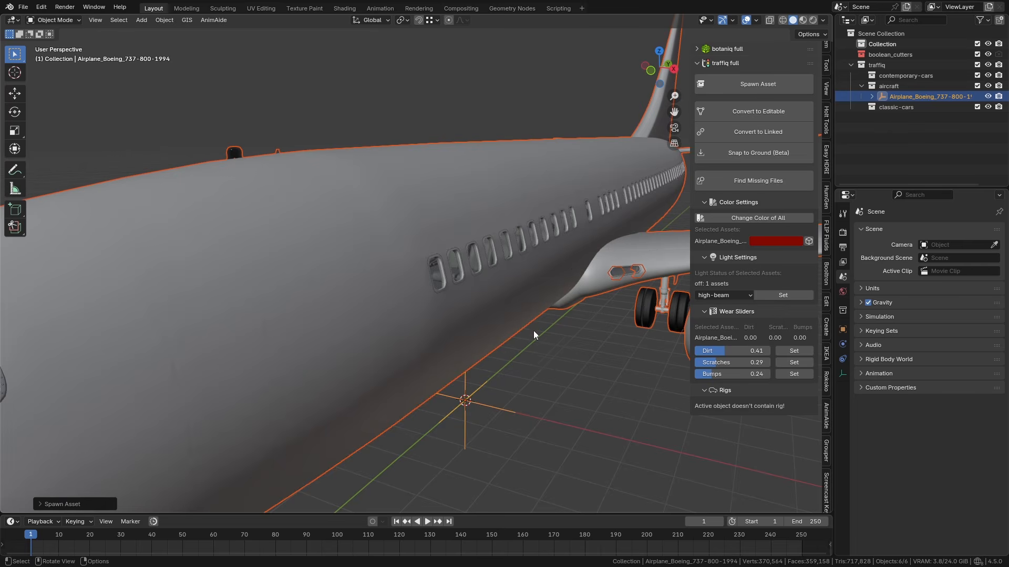
# Switch the viewport to rendered shading and view the whole airplane from the front
pyautogui.scroll(-4, 493, 320)
pyautogui.moveTo(493, 320); pyautogui.dragTo(519, 316, button='middle')
pyautogui.press('z')
pyautogui.click(532, 279)
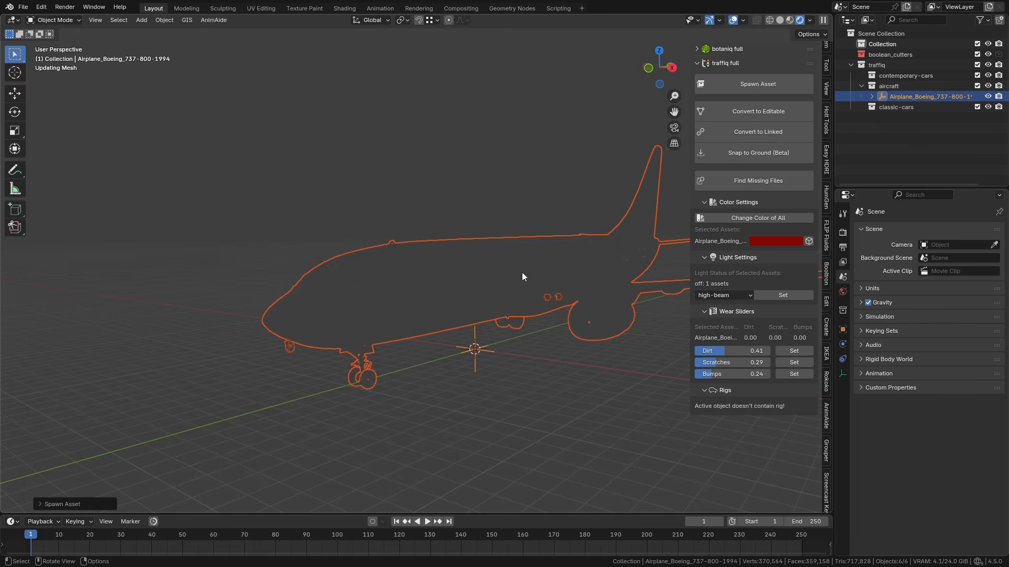
pyautogui.moveTo(522, 272)
pyautogui.mouseDown(button='middle')
pyautogui.moveTo(572, 282)
pyautogui.moveTo(444, 301)
pyautogui.moveTo(281, 296)
pyautogui.moveTo(452, 308)
pyautogui.moveTo(467, 358)
pyautogui.mouseUp(button='middle')
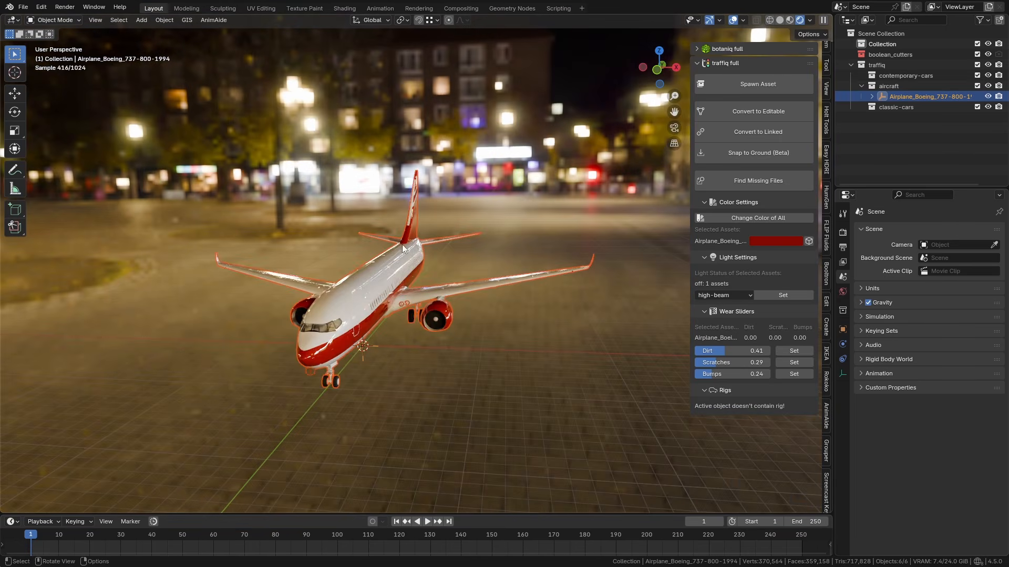
# Delete the airplane and spawn the Mini Cooper Countryman from traffiq's contemporary cars category
pyautogui.press('Delete')
pyautogui.click(760, 86)
pyautogui.click(759, 105)
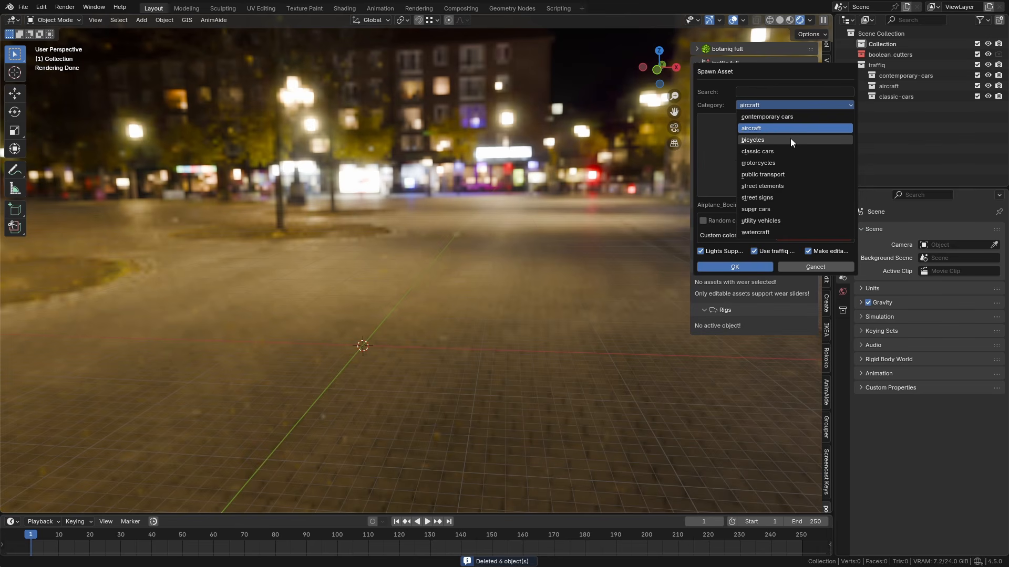
pyautogui.click(786, 116)
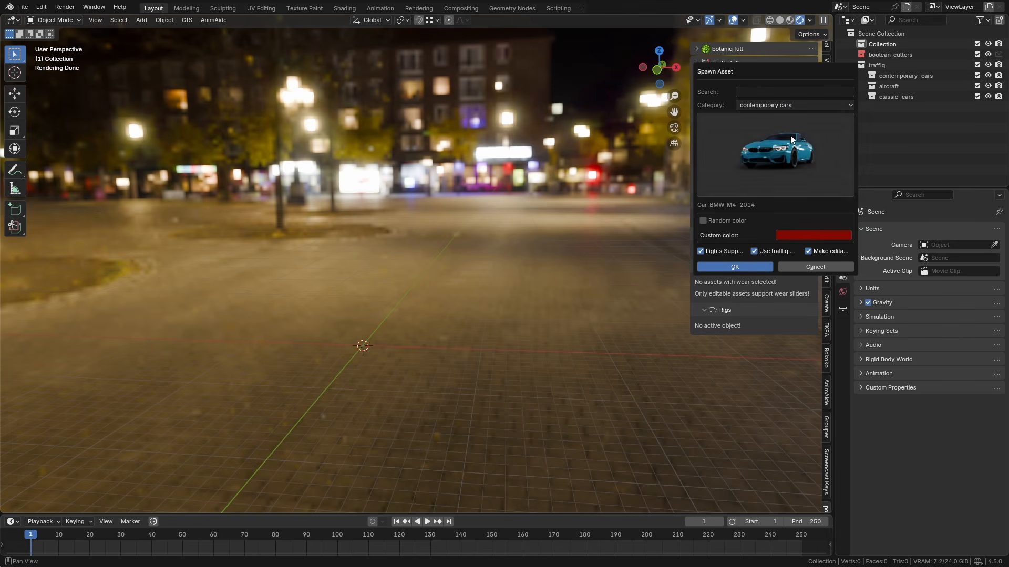
pyautogui.click(780, 166)
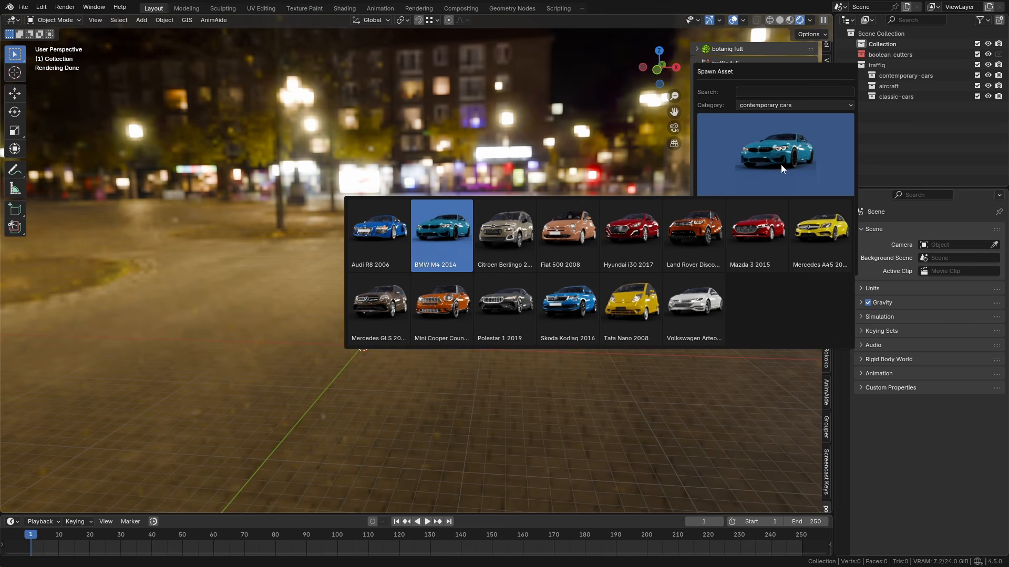
pyautogui.click(441, 305)
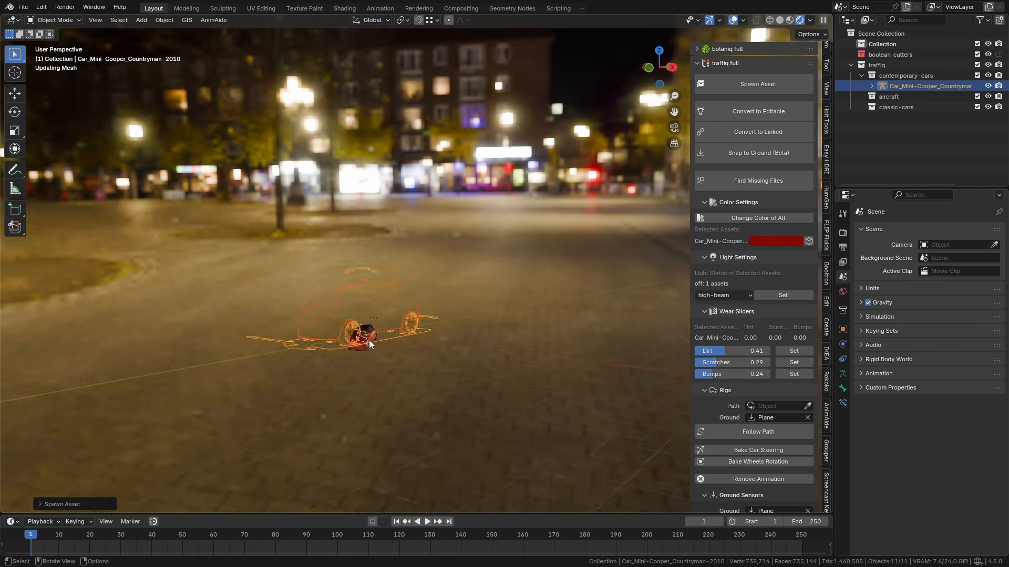
# Examine the spawned Mini Cooper up close and from several angles
pyautogui.moveTo(369, 345); pyautogui.dragTo(302, 298, button='middle')
pyautogui.scroll(7, 345, 260)
pyautogui.moveTo(346, 260); pyautogui.dragTo(330, 280, button='middle')
pyautogui.scroll(8, 339, 242)
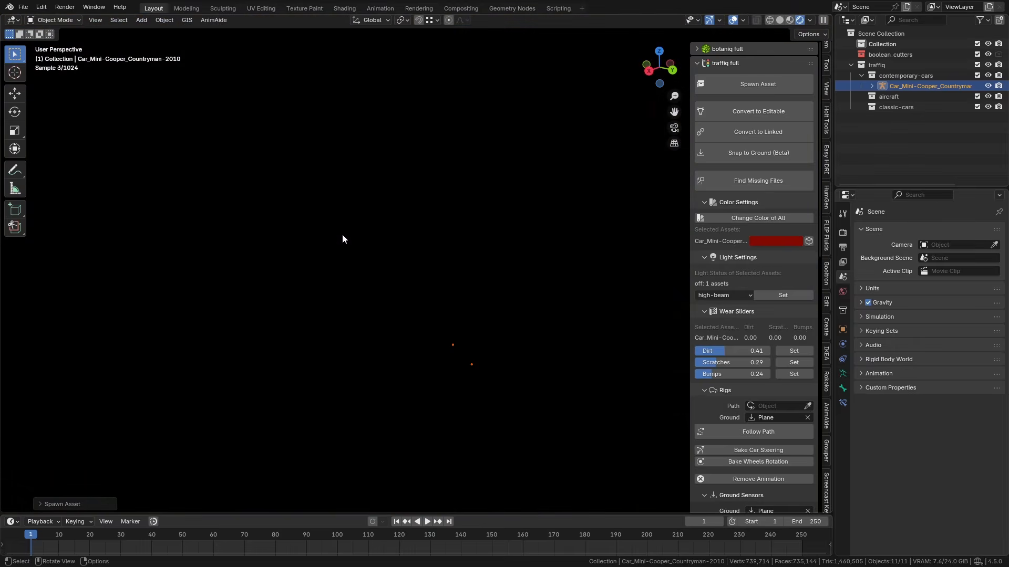
pyautogui.keyDown('ctrl'); pyautogui.moveTo(343, 235); pyautogui.dragTo(440, 257, button='middle'); pyautogui.keyUp('ctrl')
pyautogui.scroll(-8, 320, 284)
pyautogui.scroll(-6, 440, 257)
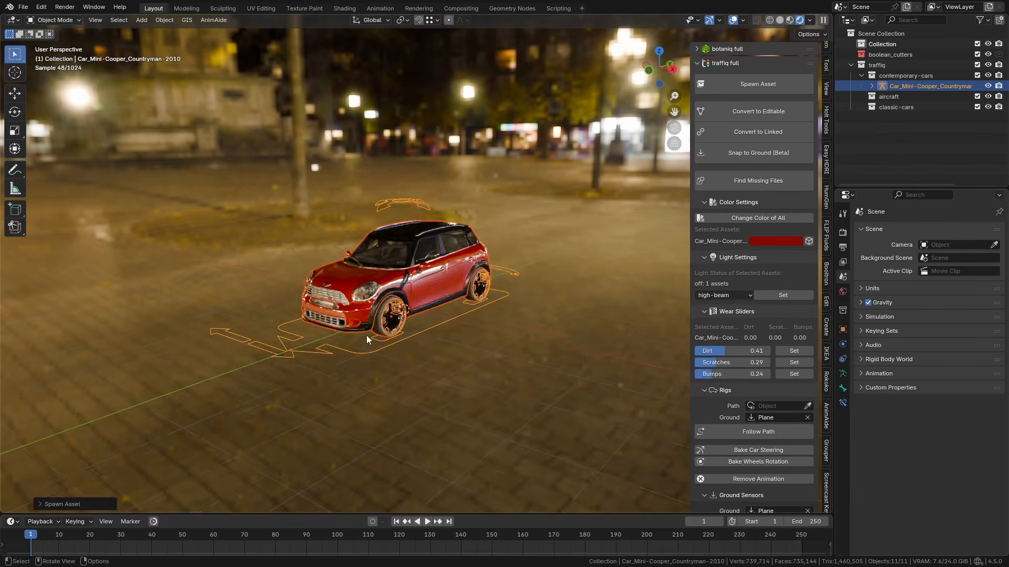
# Enter Pose Mode on the Mini Cooper's rig and try moving the Suspension control above the roof
pyautogui.scroll(1, 367, 336)
pyautogui.click(444, 328)
pyautogui.hotkey('ctrl', 'Tab')
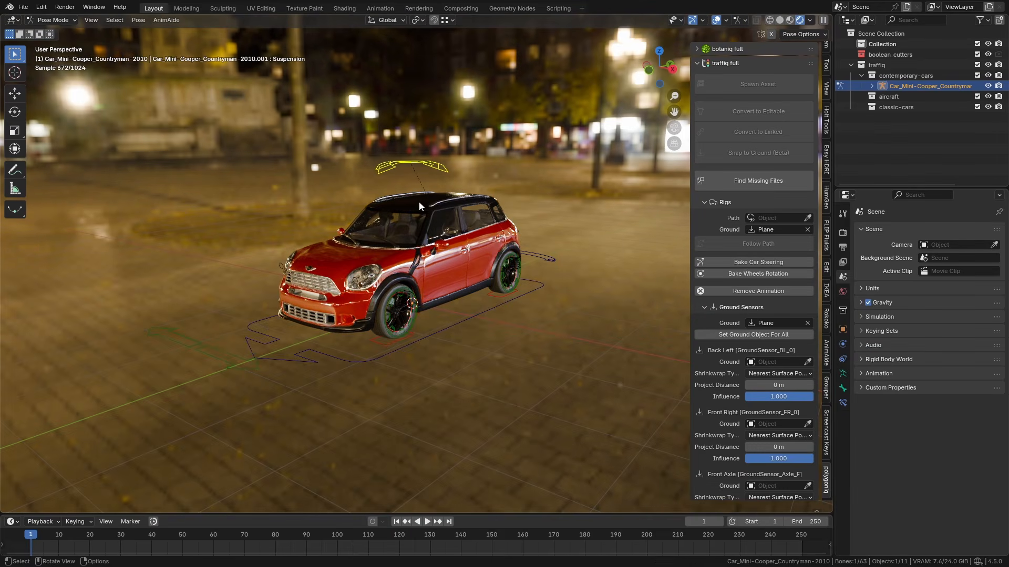
pyautogui.moveTo(425, 179); pyautogui.dragTo(411, 280, button='middle')
pyautogui.press('g')
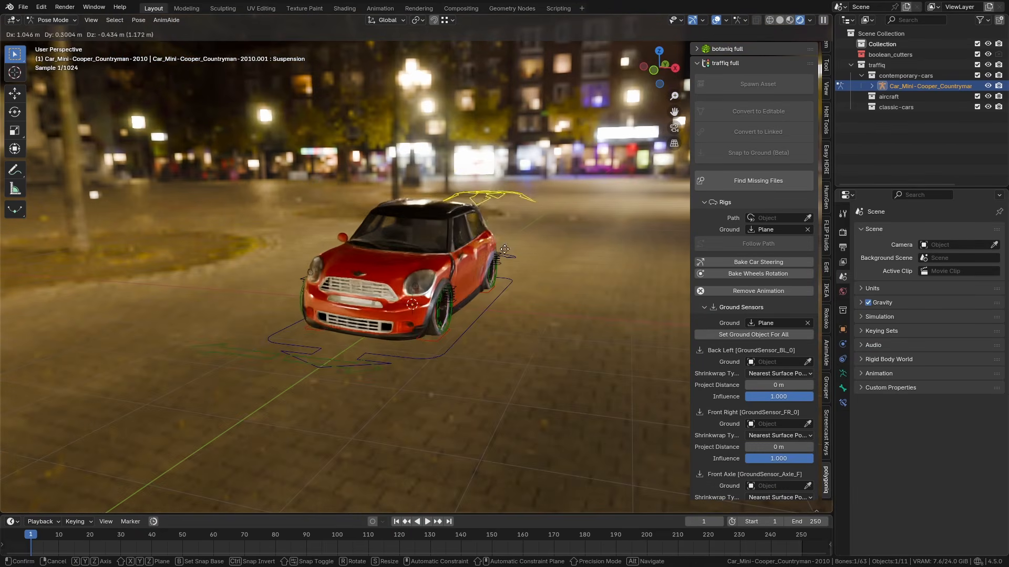
pyautogui.rightClick(314, 226)
# Try raising the ground sensor control under the car's front left wheel
pyautogui.moveTo(465, 292); pyautogui.dragTo(368, 283, button='middle')
pyautogui.click(329, 316)
pyautogui.press('g')
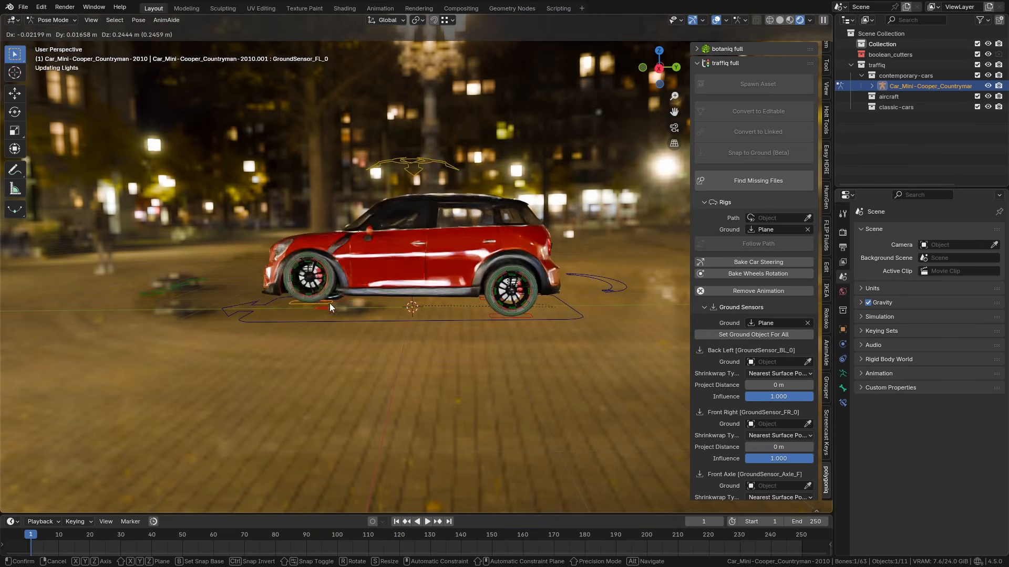
pyautogui.rightClick(329, 303)
# Try rotating the Drift control behind the car
pyautogui.click(622, 291)
pyautogui.moveTo(622, 291); pyautogui.dragTo(595, 331, button='middle')
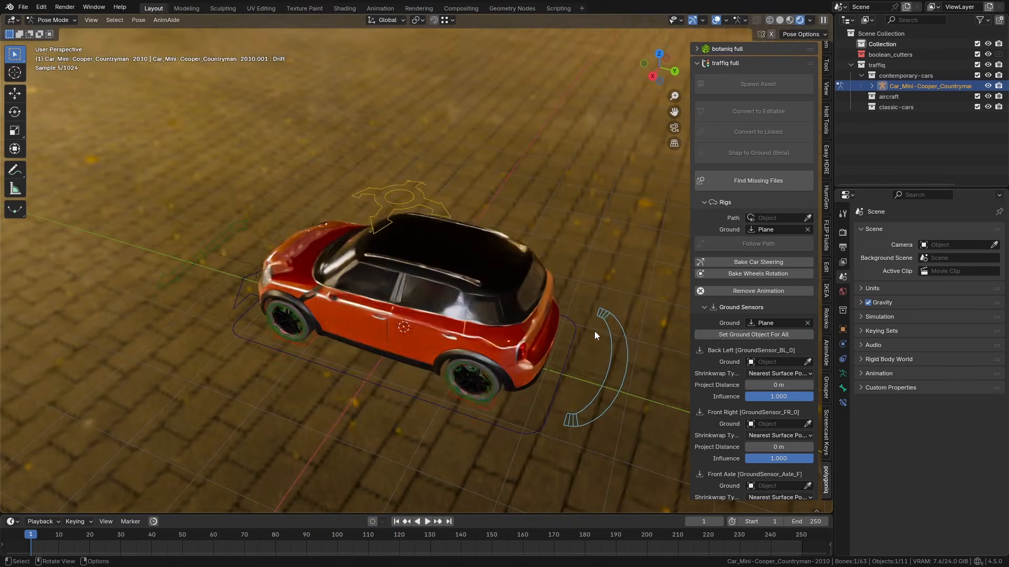
pyautogui.press('r')
pyautogui.rightClick(391, 389)
# Examine the car's front wheel and bodywork up close and return to Object Mode
pyautogui.moveTo(392, 389); pyautogui.dragTo(448, 349, button='middle')
pyautogui.scroll(4, 417, 260)
pyautogui.moveTo(417, 264); pyautogui.dragTo(246, 284, button='middle')
pyautogui.scroll(3, 444, 306)
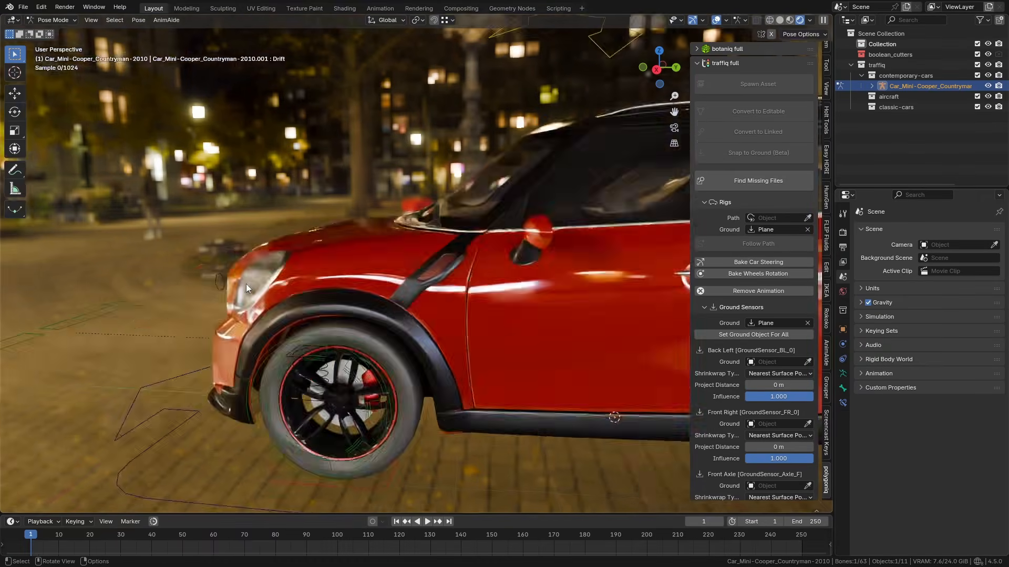
pyautogui.scroll(-5, 329, 297)
pyautogui.scroll(3, 290, 323)
pyautogui.click(290, 322)
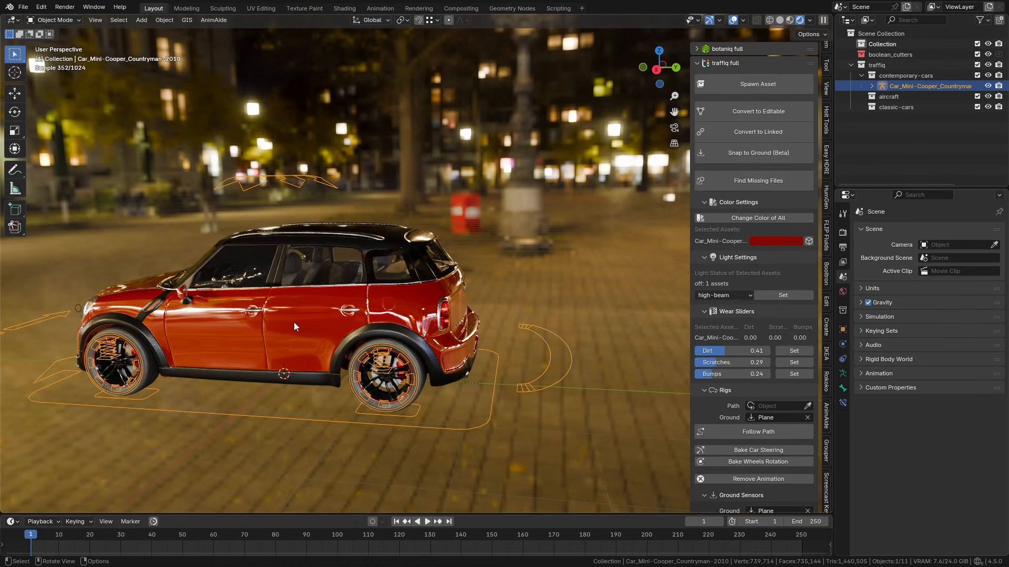
# Add a plane beneath the car and scale it up into a large ground surface
pyautogui.scroll(-5, 294, 323)
pyautogui.hotkey('shift', 'a')
pyautogui.moveTo(447, 225)
pyautogui.click(506, 224)
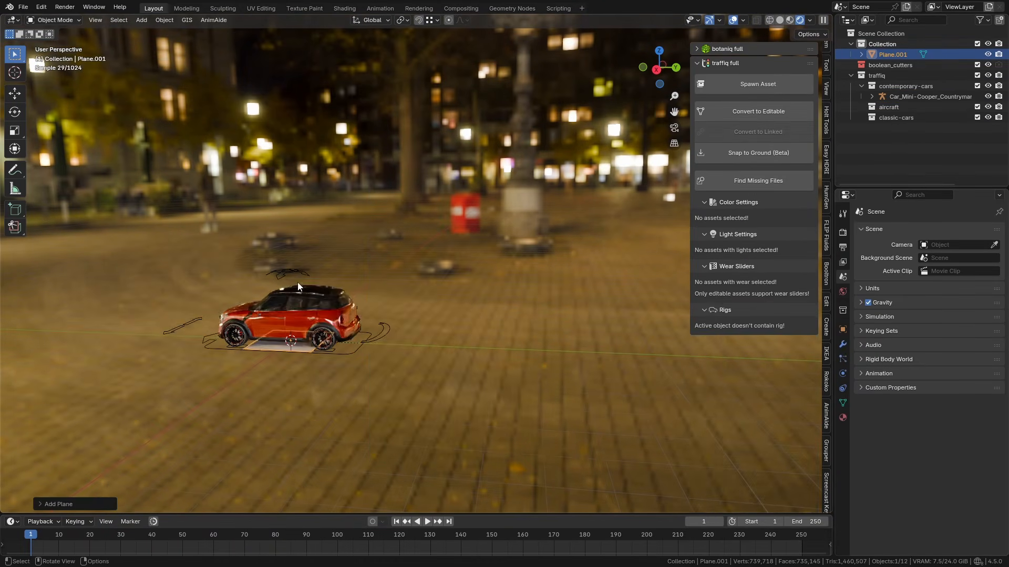
pyautogui.press('s')
pyautogui.click(447, 333)
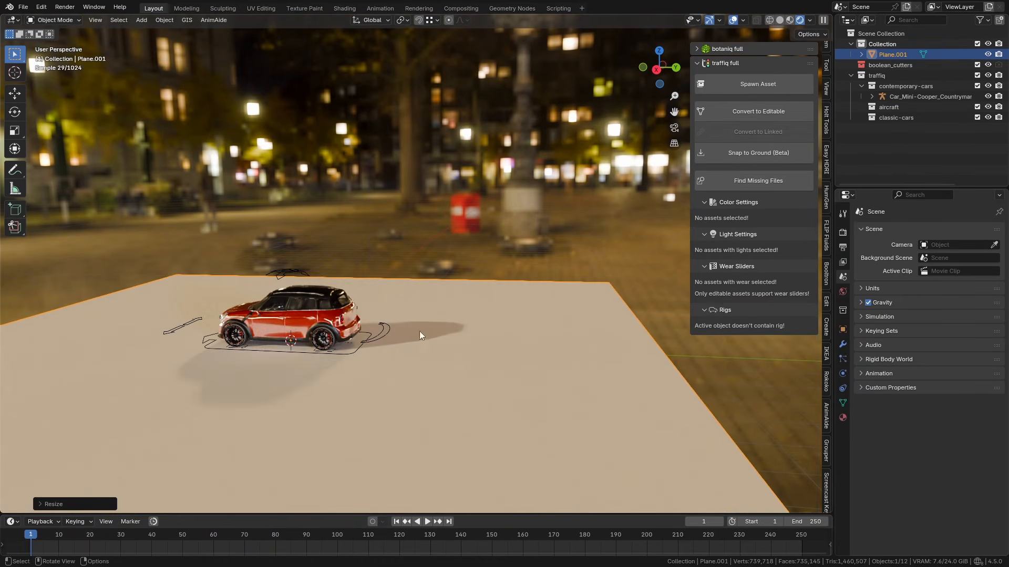
# Select the car rig and set its Ground object to the new plane, Plane.001
pyautogui.click(352, 349)
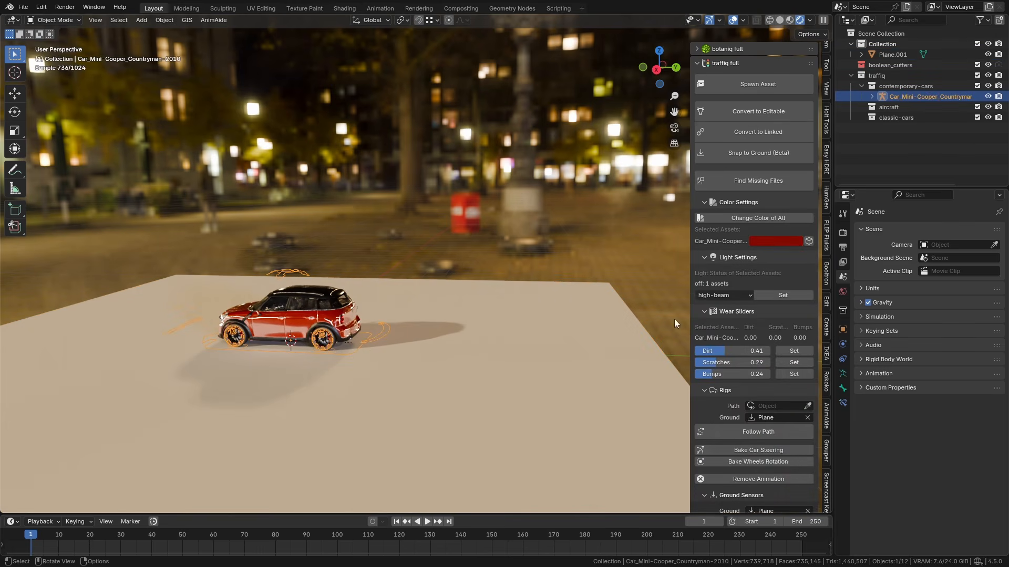
pyautogui.click(809, 418)
pyautogui.click(807, 418)
pyautogui.click(438, 382)
# Return the car rig to Pose Mode and try rotating the Drift control on the ground plane
pyautogui.scroll(1, 330, 337)
pyautogui.scroll(3, 330, 339)
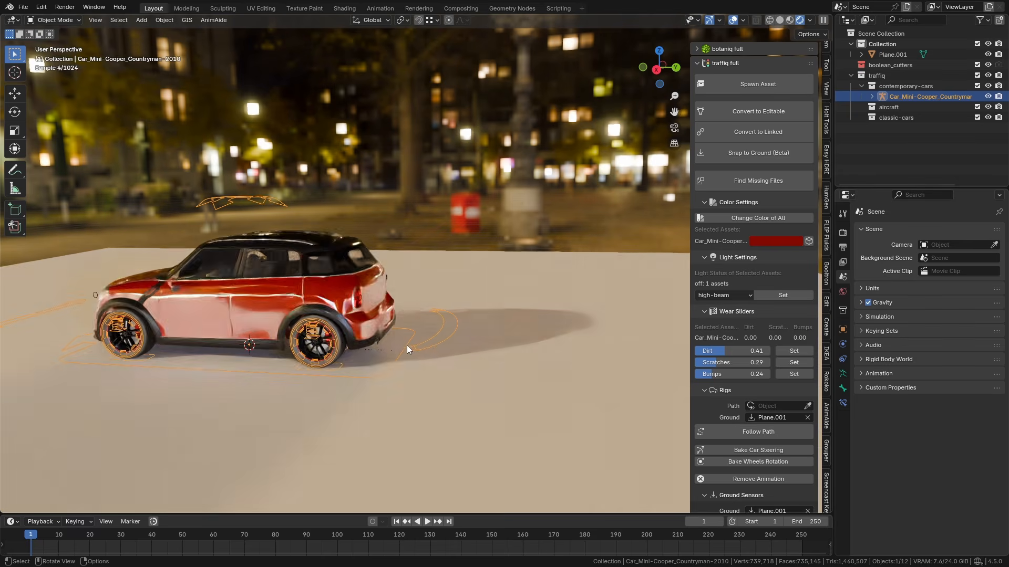
pyautogui.hotkey('ctrl', 'Tab')
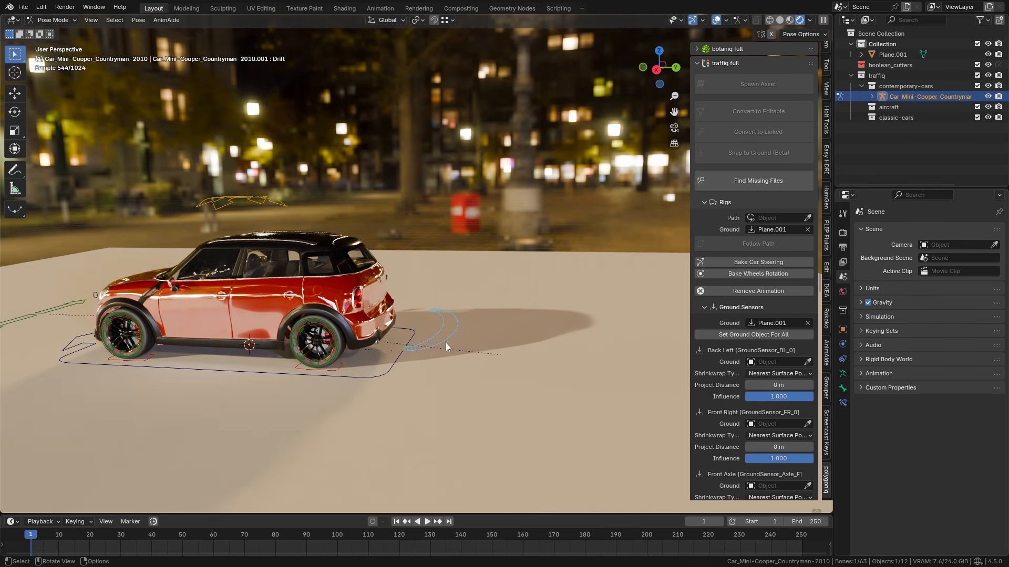
pyautogui.press('r')
pyautogui.rightClick(440, 287)
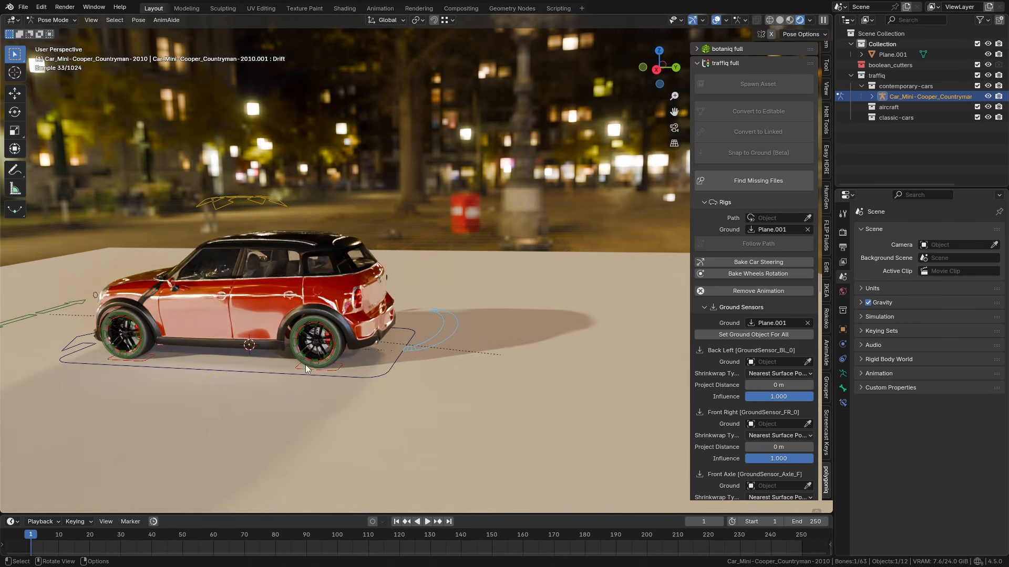
# Pick the Suspension control, leave Pose Mode, and view the car on the plane from behind and from the front
pyautogui.click(253, 196)
pyautogui.moveTo(364, 242); pyautogui.dragTo(343, 331, button='middle')
pyautogui.click(342, 327)
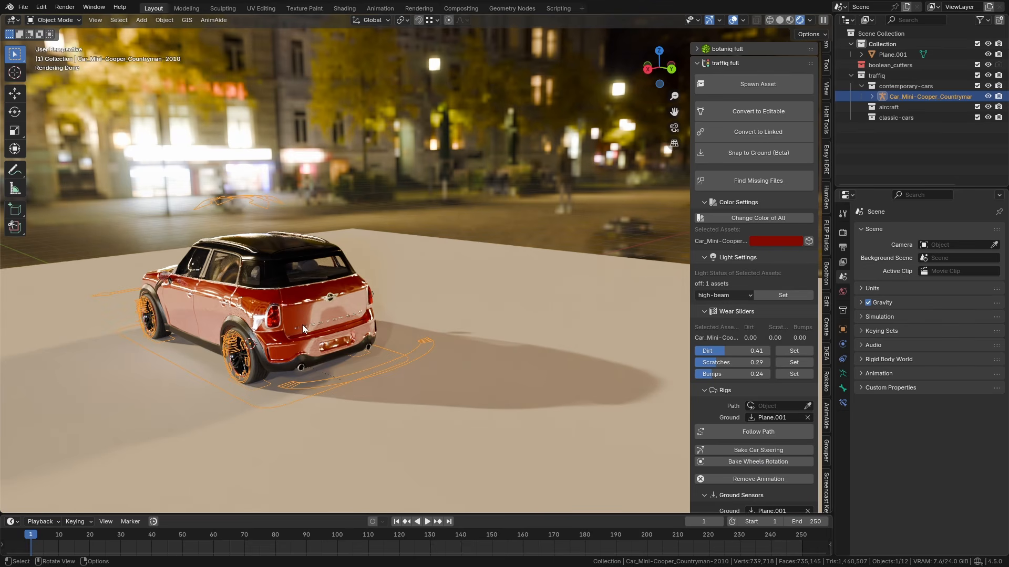
pyautogui.moveTo(292, 325); pyautogui.dragTo(379, 321, button='middle')
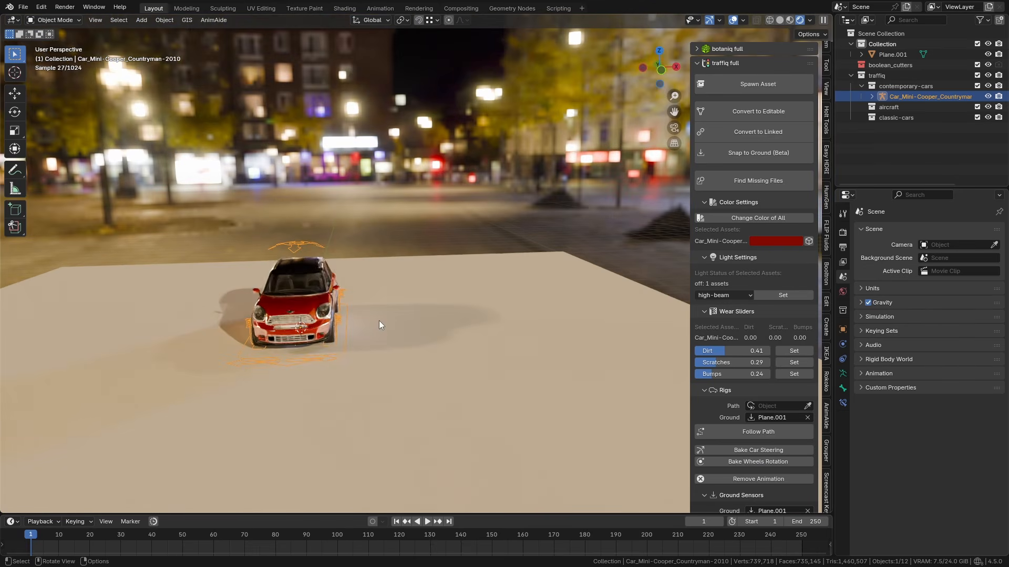